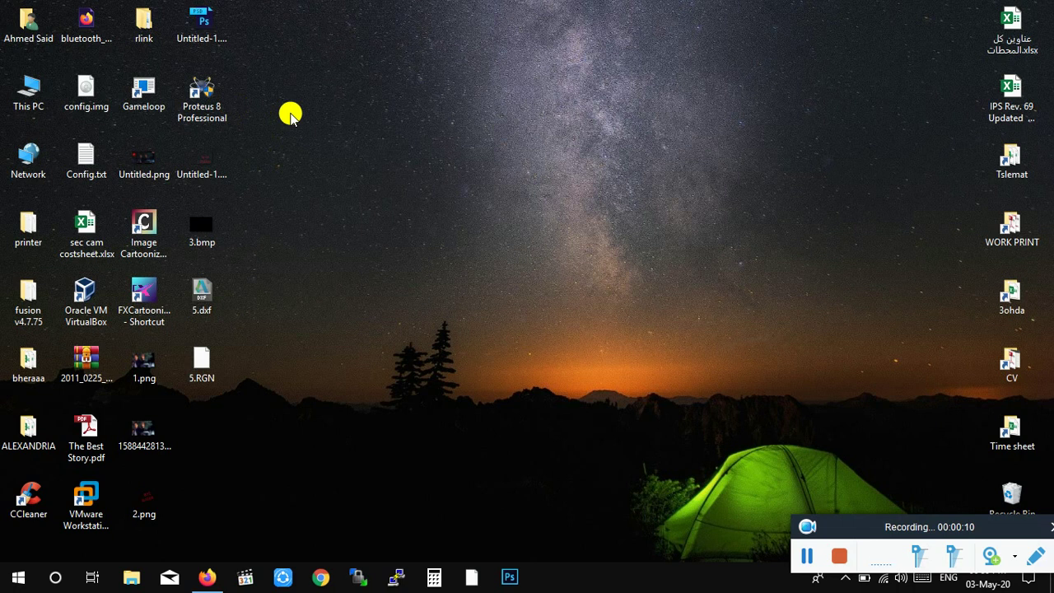
# Launch Proteus 8 Professional and dismiss the startup warning about the missing PROPDEFS.INI system file
pyautogui.doubleClick(219, 85)
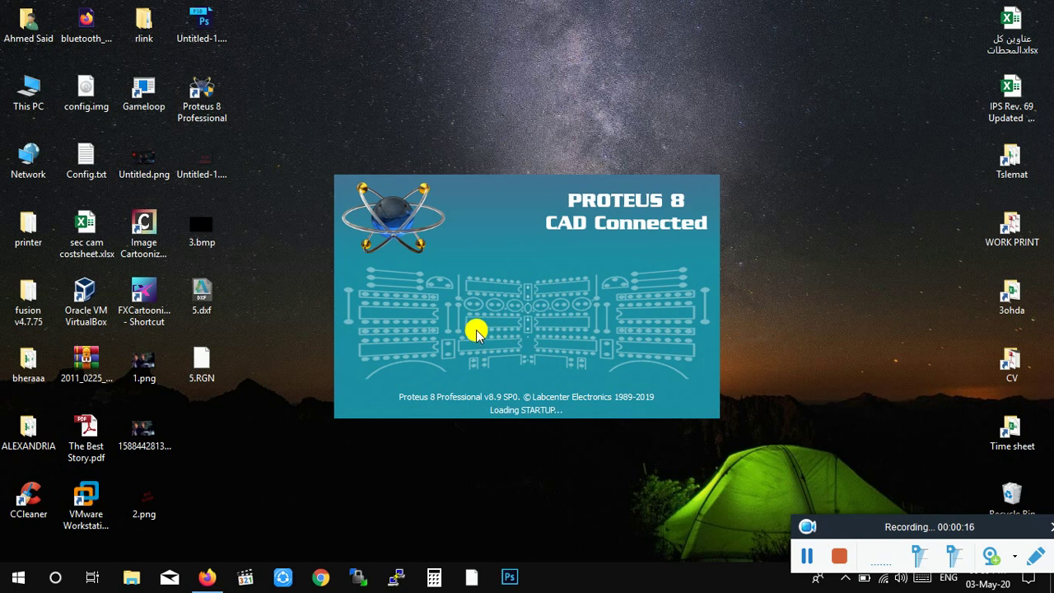
pyautogui.click(321, 204)
pyautogui.moveTo(322, 204); pyautogui.dragTo(741, 354)
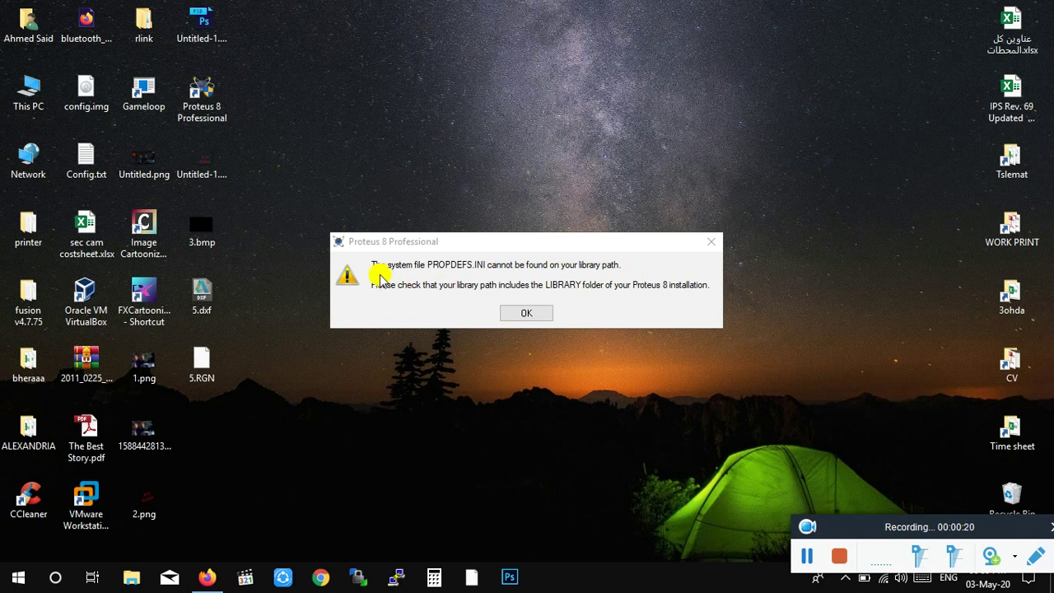
pyautogui.click(561, 270)
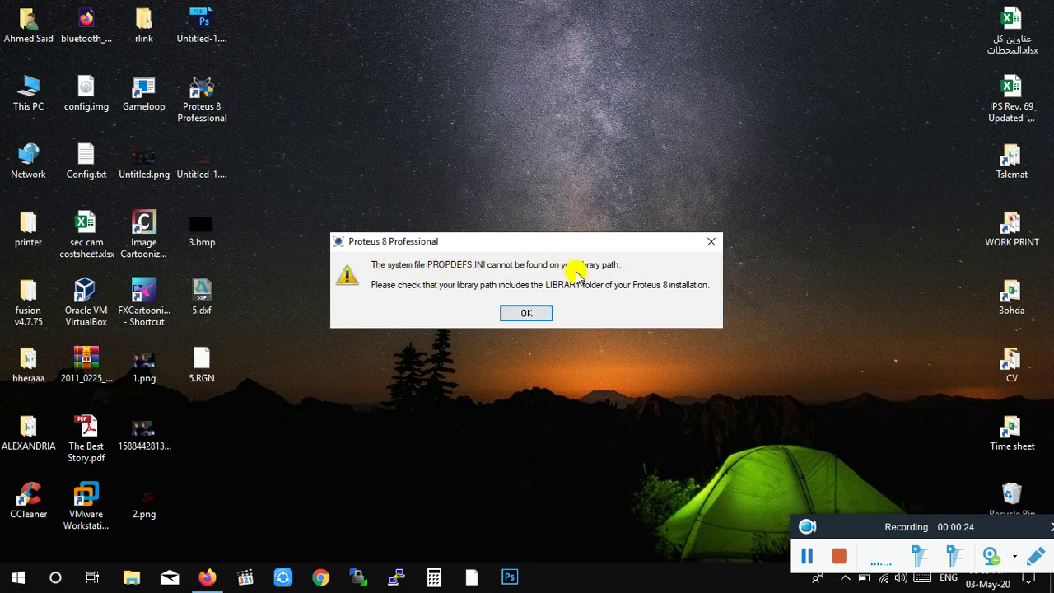
pyautogui.click(537, 311)
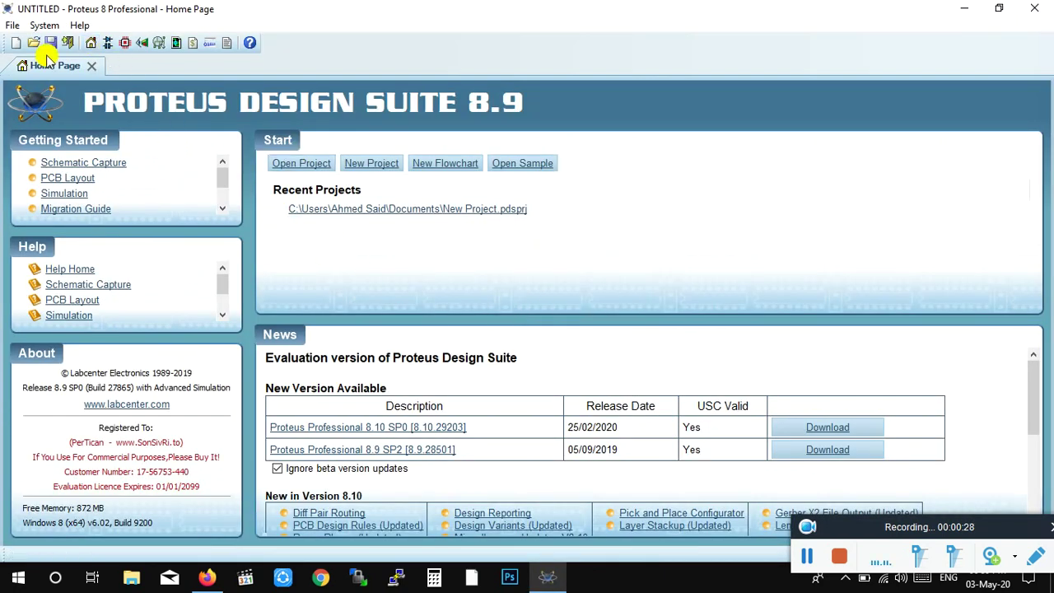
# Try to create a new project under the default name and path, with a schematic from the selected template
pyautogui.click(370, 165)
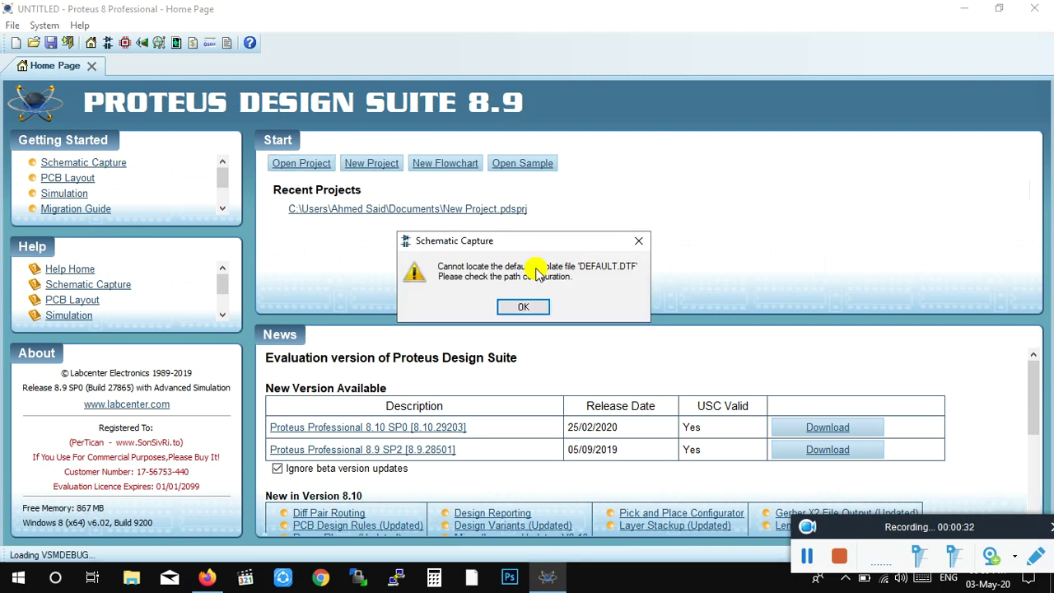
pyautogui.click(525, 306)
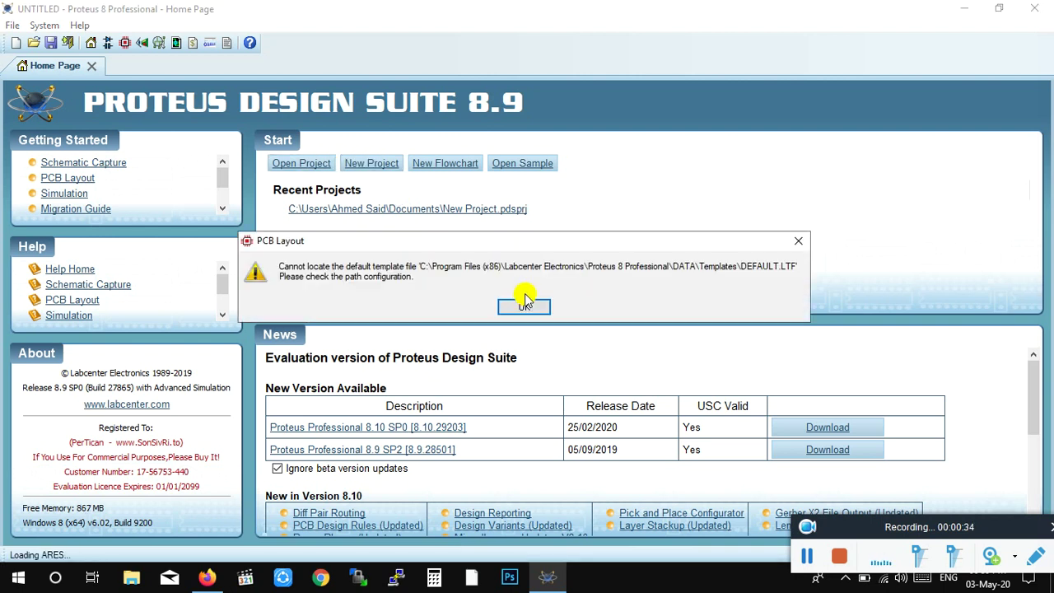
pyautogui.click(523, 307)
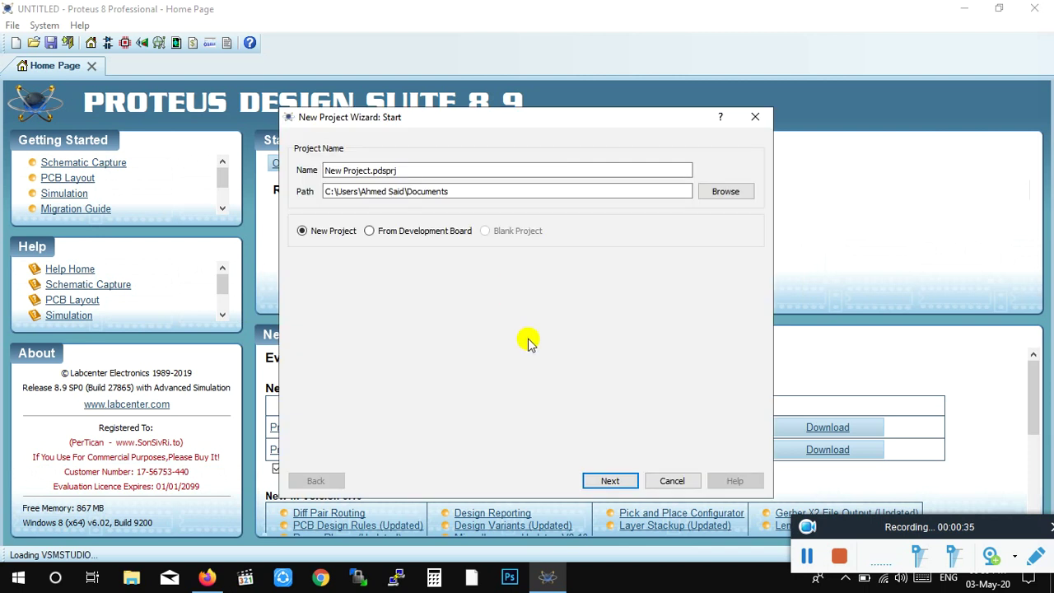
pyautogui.click(614, 482)
pyautogui.click(523, 334)
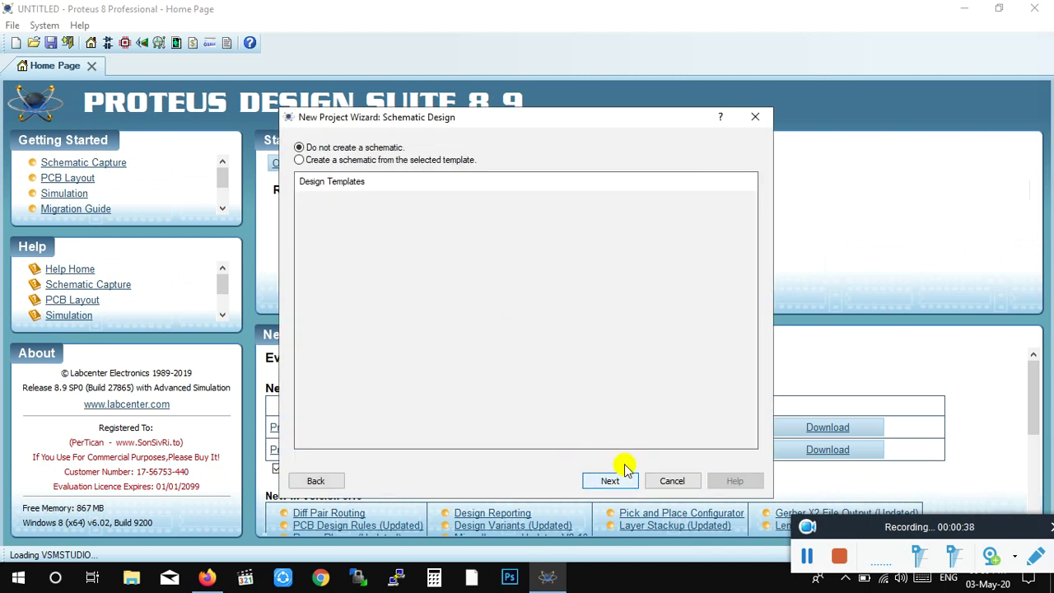
pyautogui.click(390, 162)
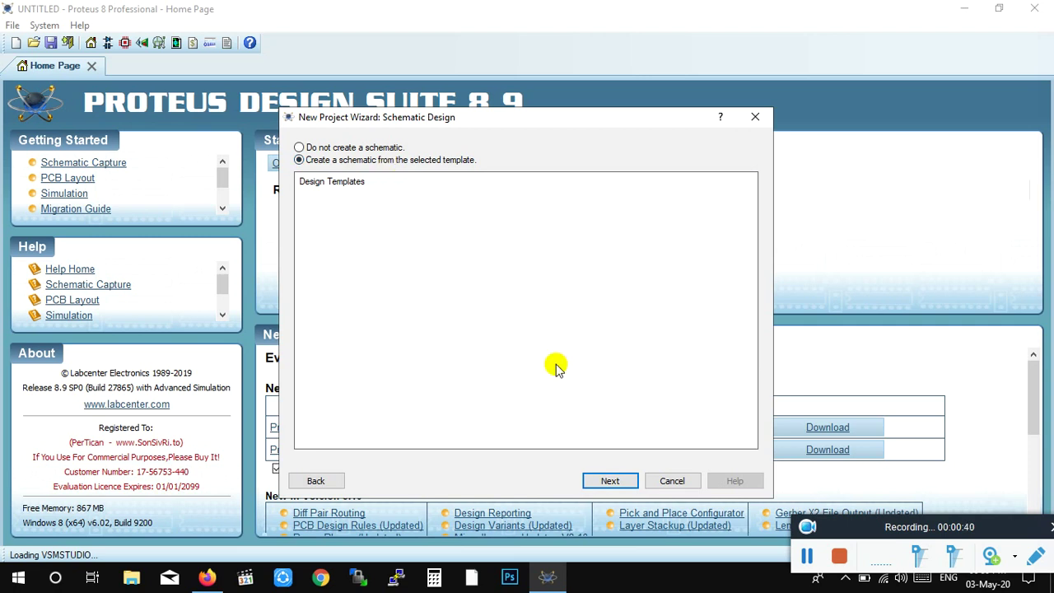
pyautogui.click(614, 481)
pyautogui.click(614, 481)
pyautogui.click(613, 481)
pyautogui.click(613, 481)
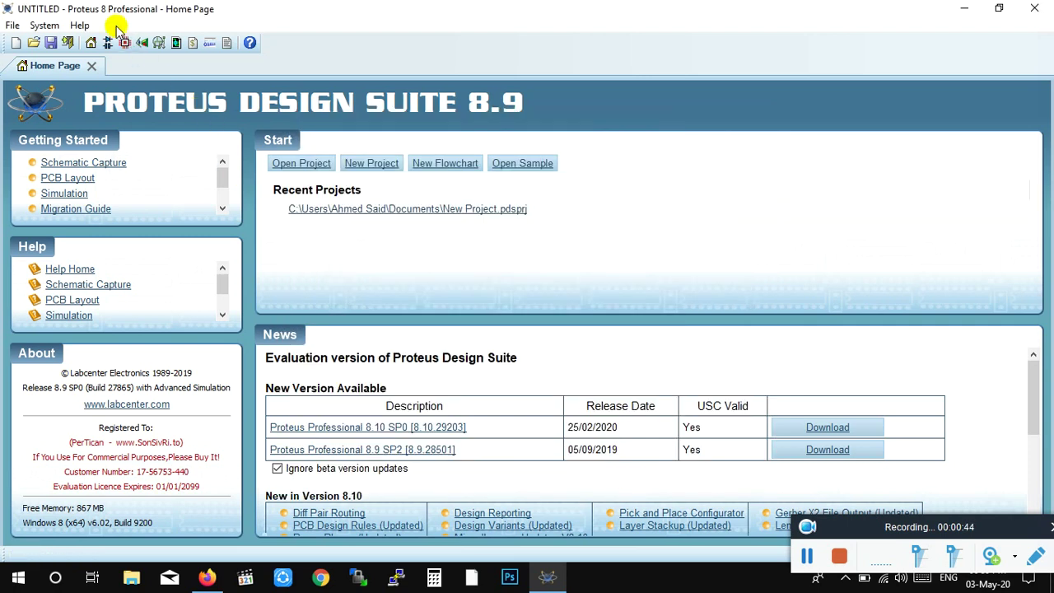
# Open Schematic Capture and try to pick a component from the device libraries
pyautogui.click(100, 46)
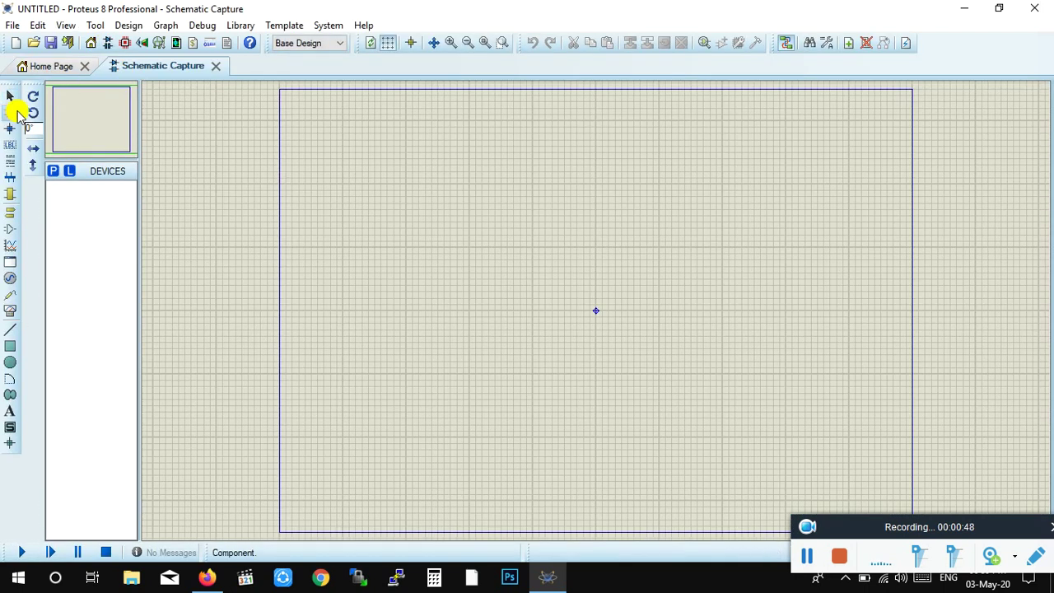
pyautogui.click(56, 171)
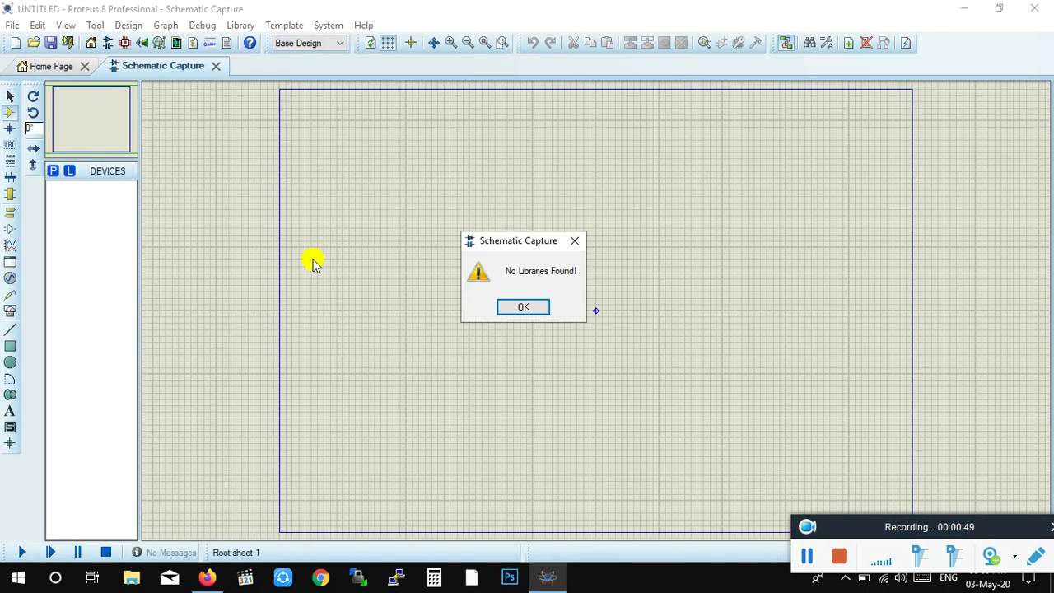
pyautogui.click(531, 310)
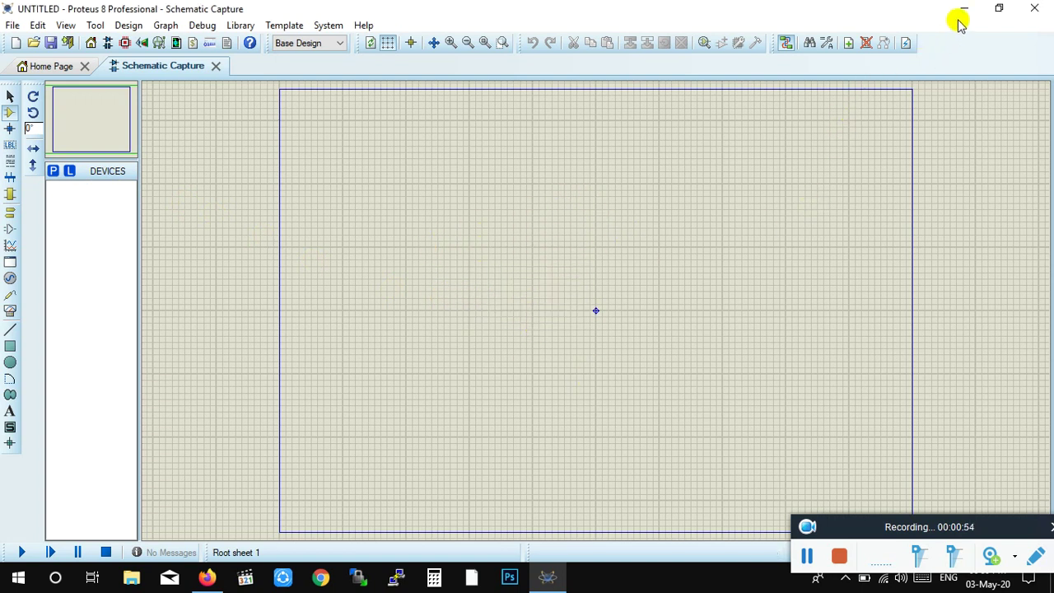
pyautogui.moveTo(905, 91); pyautogui.dragTo(467, 313)
# Minimise Proteus, open C:\Program Files (x86) in File Explorer and turn off the display of hidden items
pyautogui.click(971, 6)
pyautogui.click(37, 89)
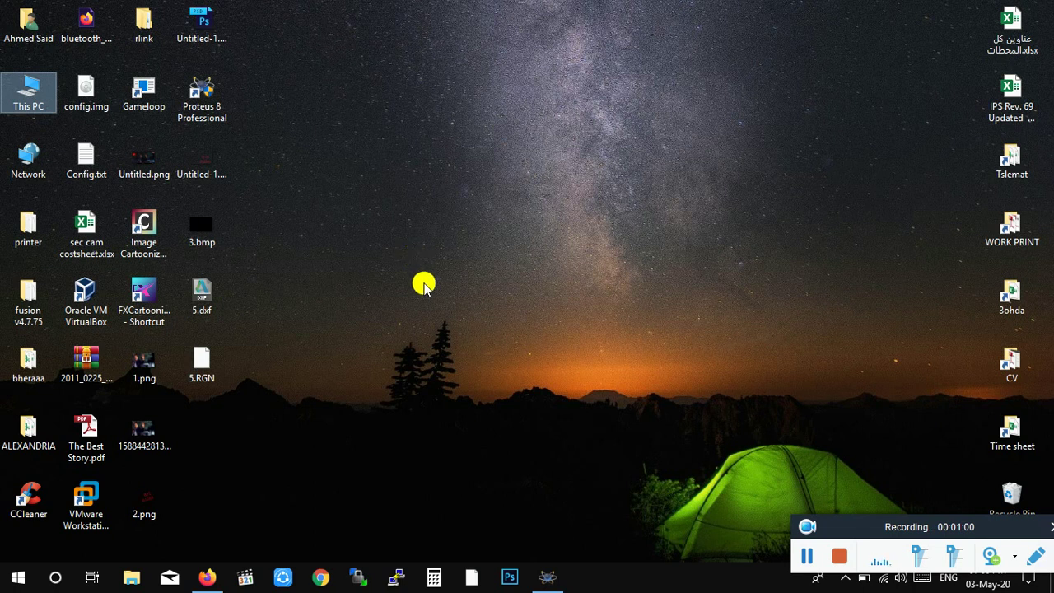
pyautogui.press('Return')
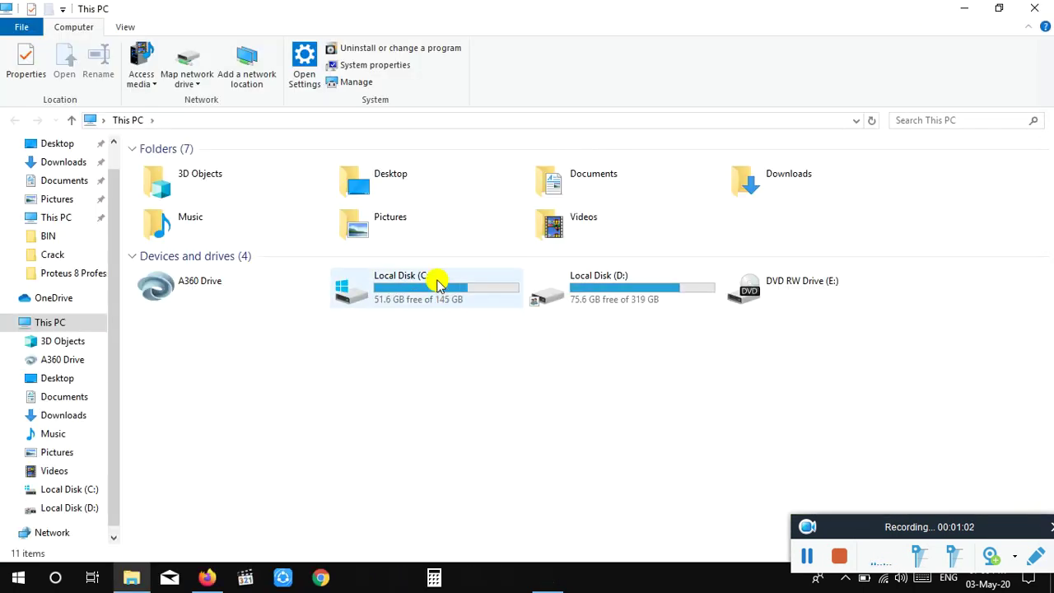
pyautogui.doubleClick(457, 280)
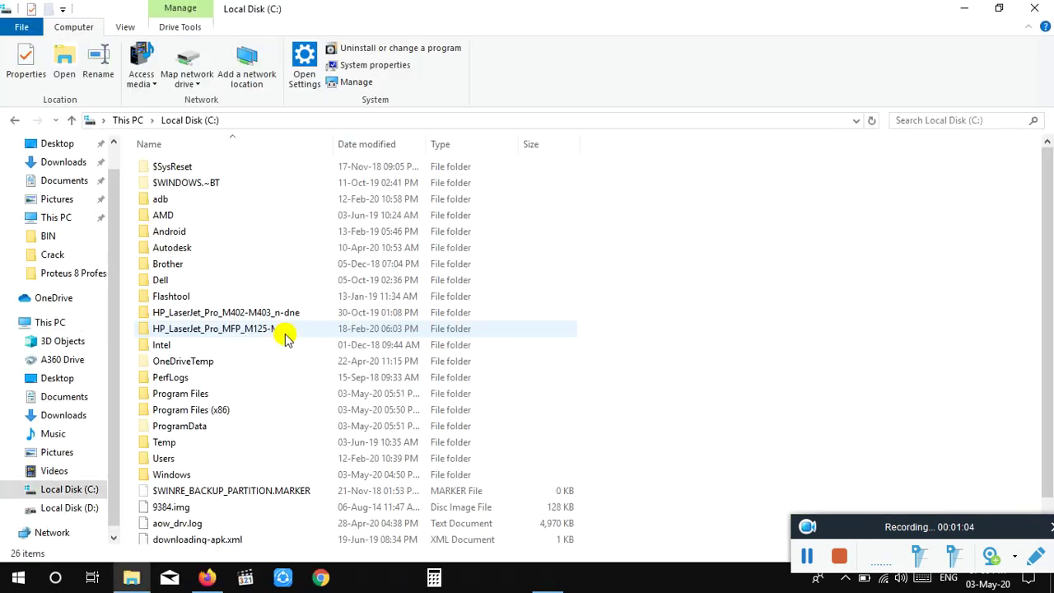
pyautogui.doubleClick(188, 409)
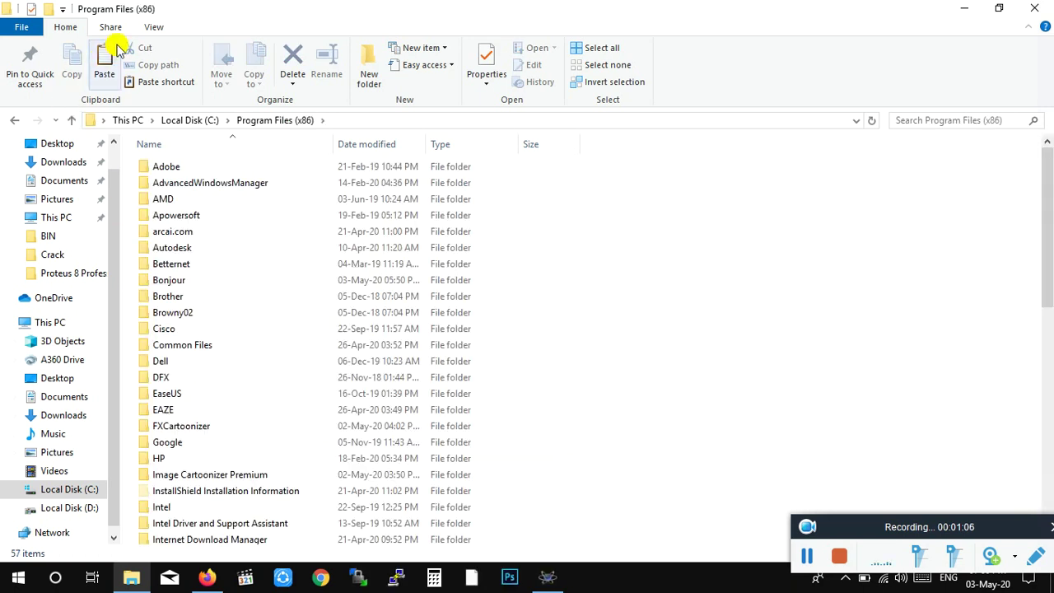
pyautogui.click(153, 27)
pyautogui.click(566, 81)
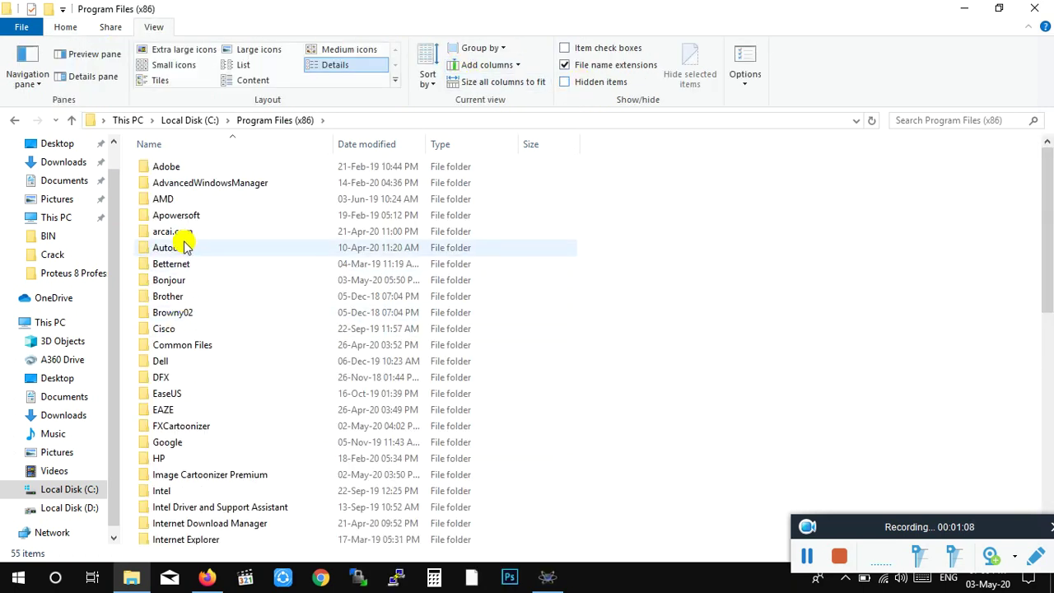
# Open the Proteus 8 Professional installation folder inside Labcenter Electronics
pyautogui.scroll(-3, 181, 395)
pyautogui.doubleClick(191, 449)
pyautogui.doubleClick(204, 183)
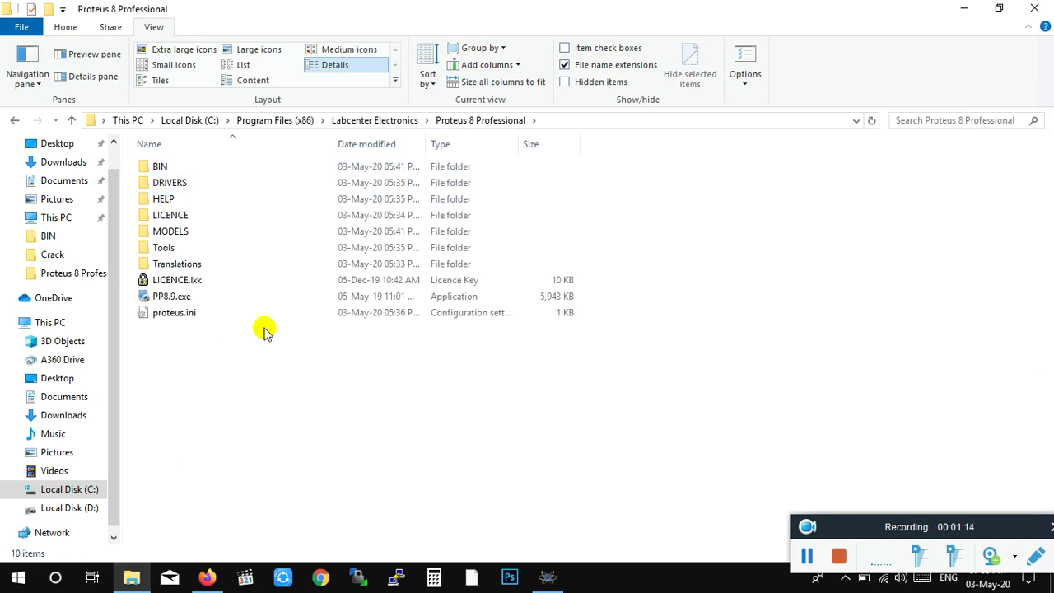
pyautogui.rightClick(331, 376)
pyautogui.click(401, 216)
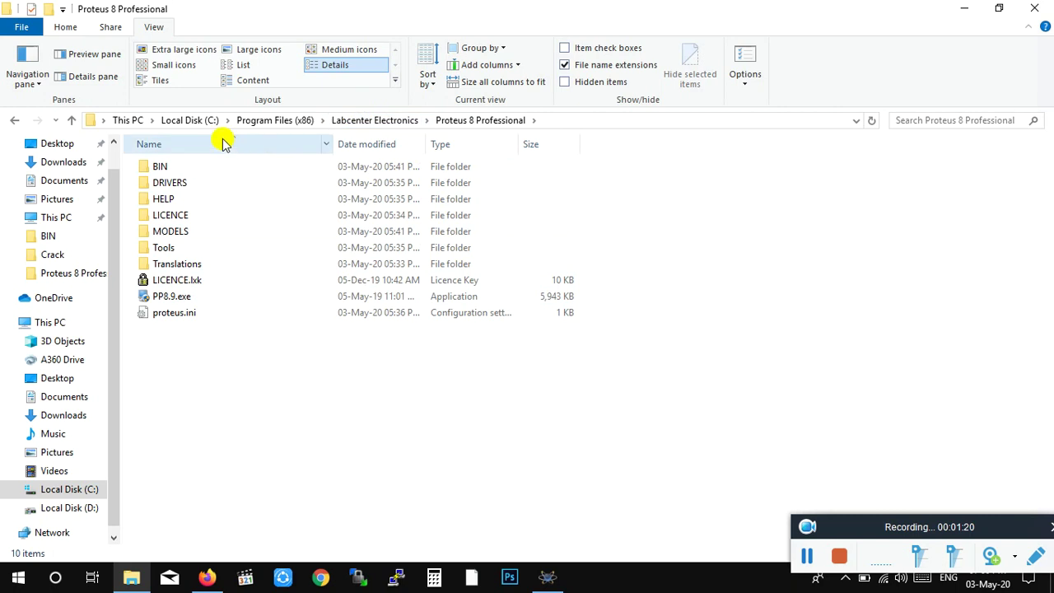
# Return to the root of Local Disk (C:) and turn on the display of hidden items
pyautogui.click(189, 120)
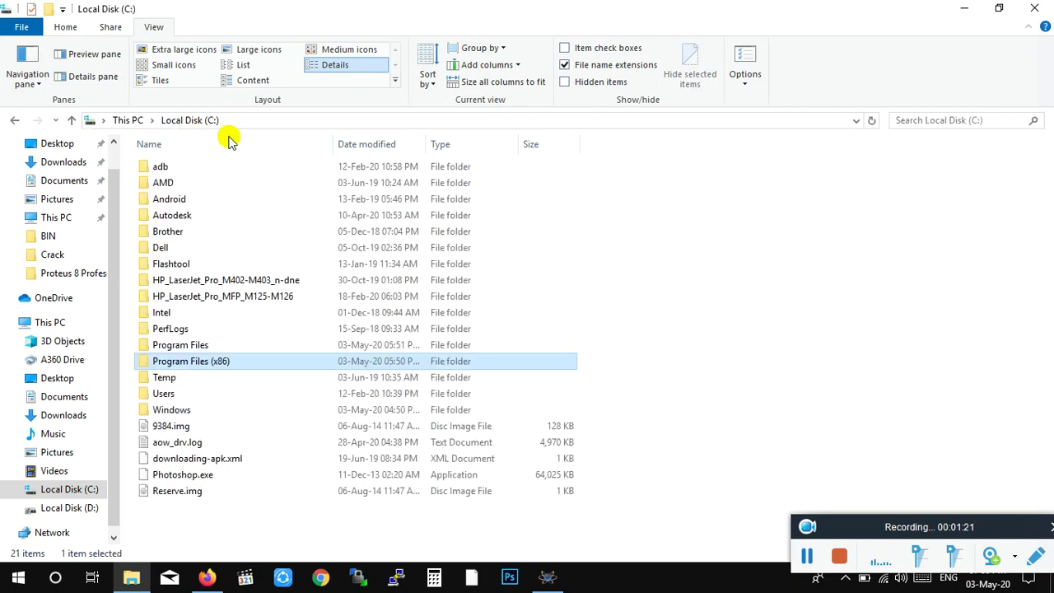
pyautogui.click(723, 323)
pyautogui.click(144, 26)
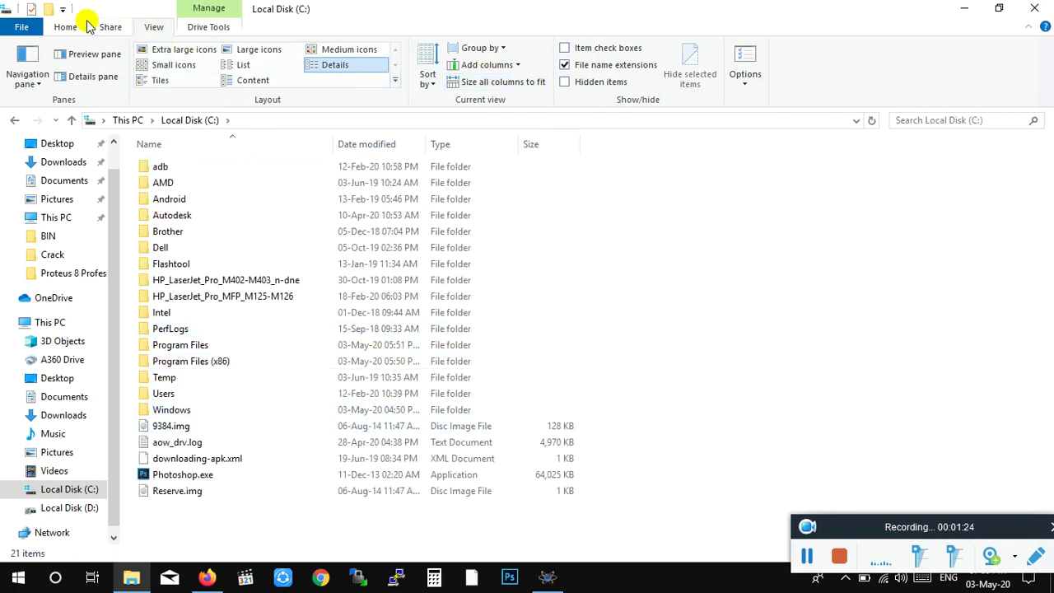
pyautogui.click(66, 26)
pyautogui.click(154, 28)
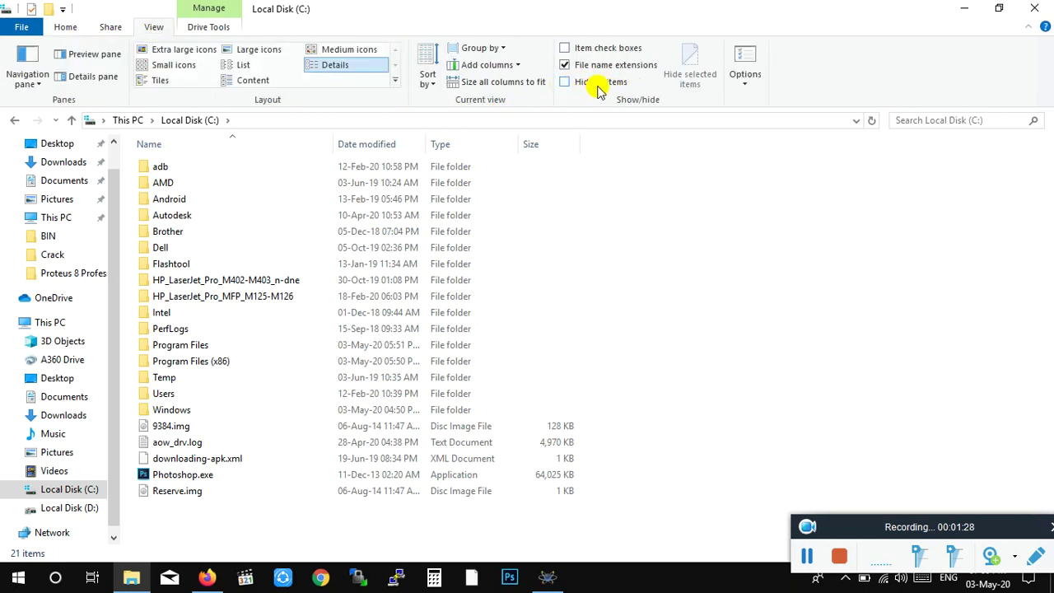
pyautogui.click(565, 82)
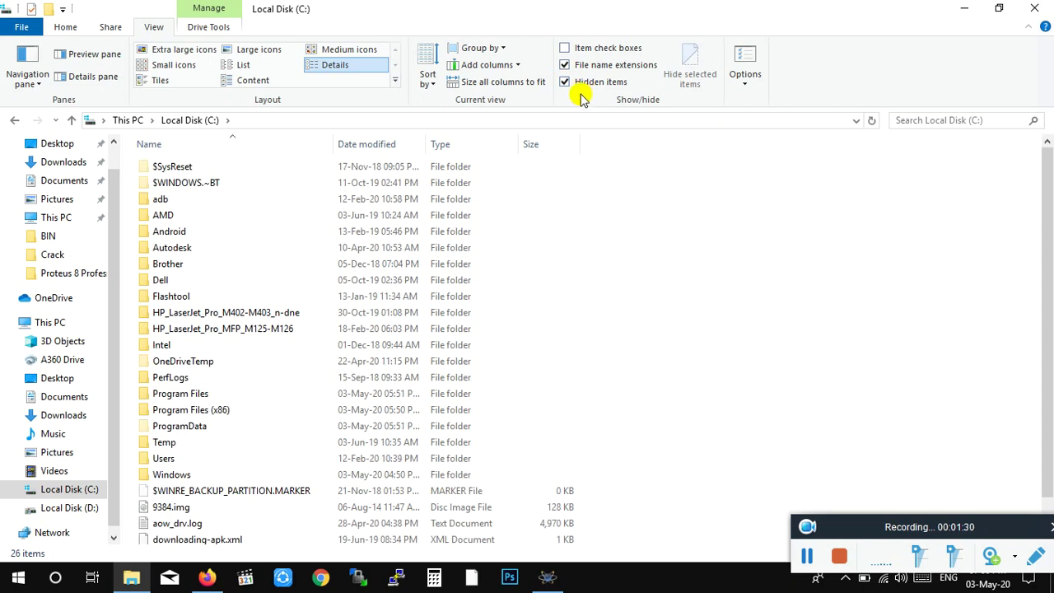
# Open the hidden folder C:\ProgramData\Labcenter Electronics\Proteus 8 Professional
pyautogui.scroll(-1, 200, 263)
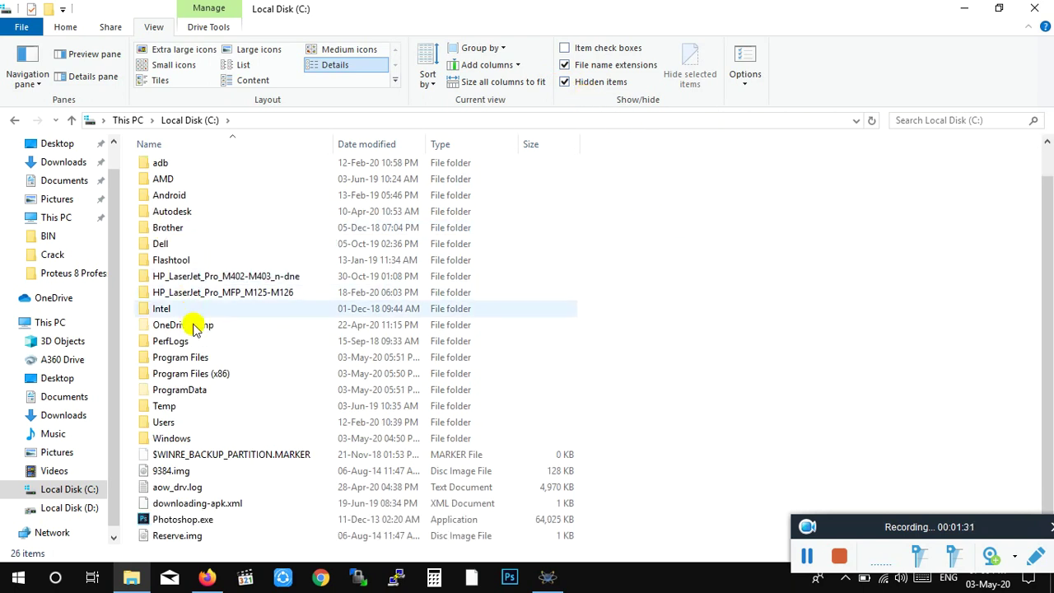
pyautogui.click(190, 390)
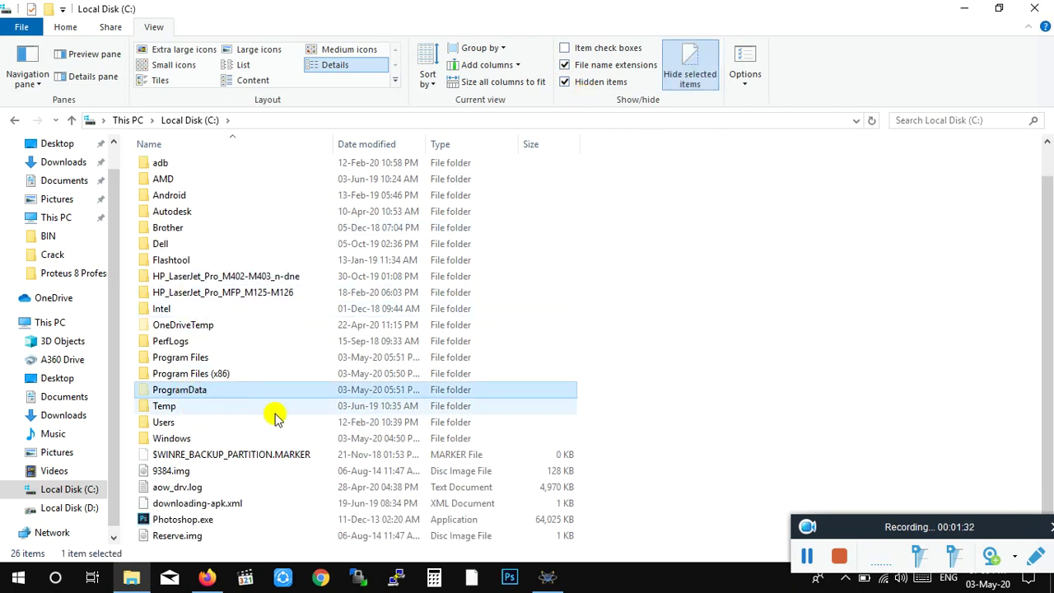
pyautogui.doubleClick(219, 395)
pyautogui.scroll(-8, 220, 387)
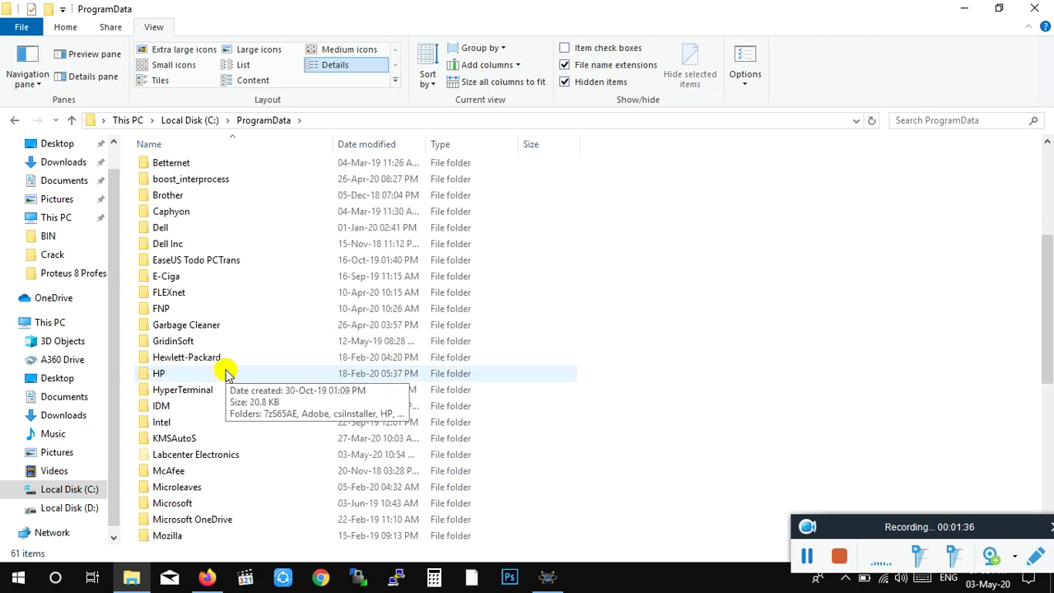
pyautogui.click(155, 308)
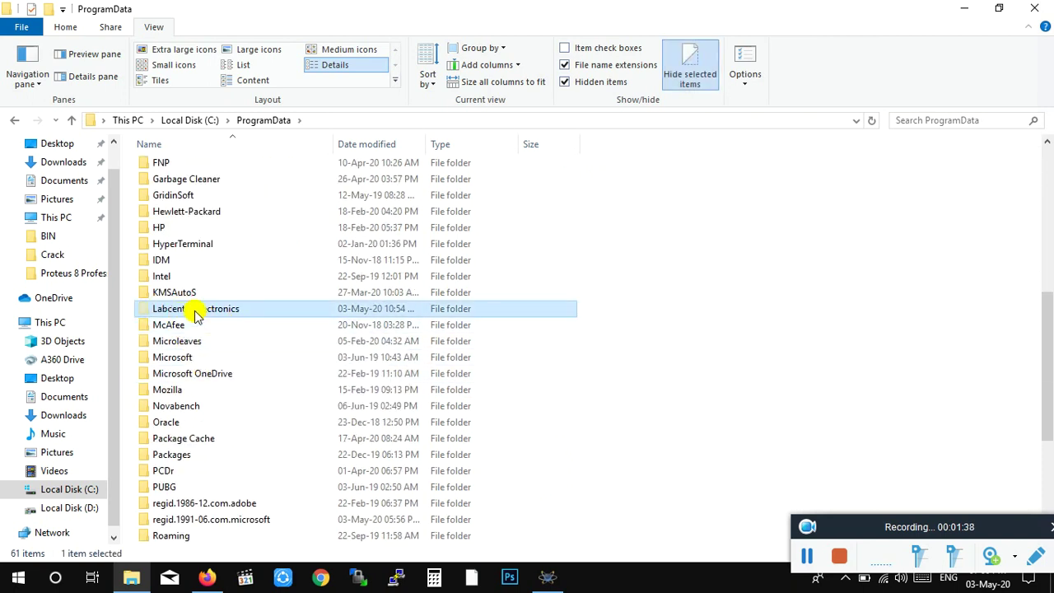
pyautogui.doubleClick(285, 315)
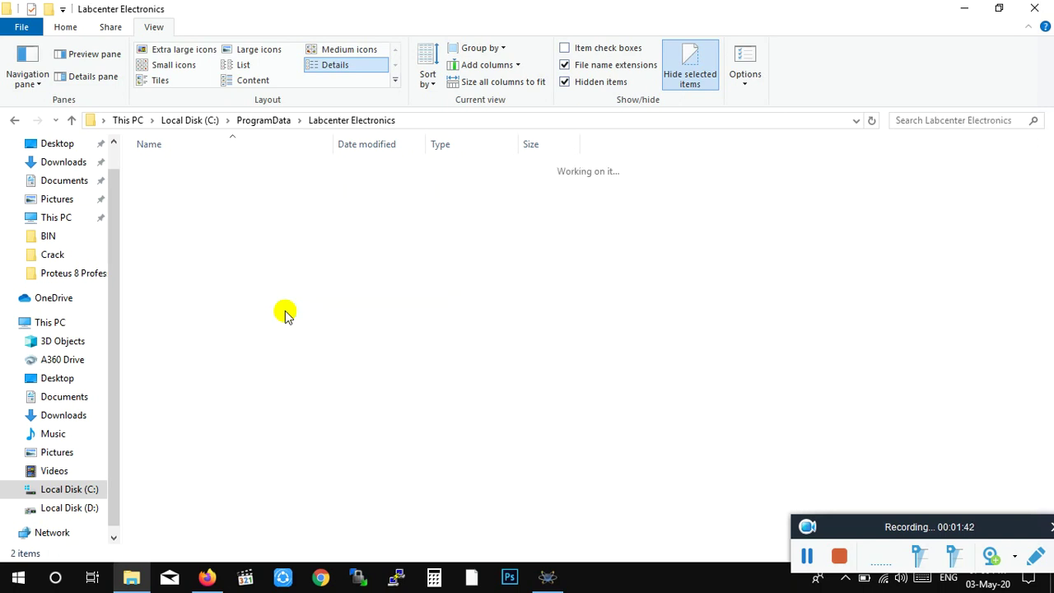
pyautogui.doubleClick(200, 184)
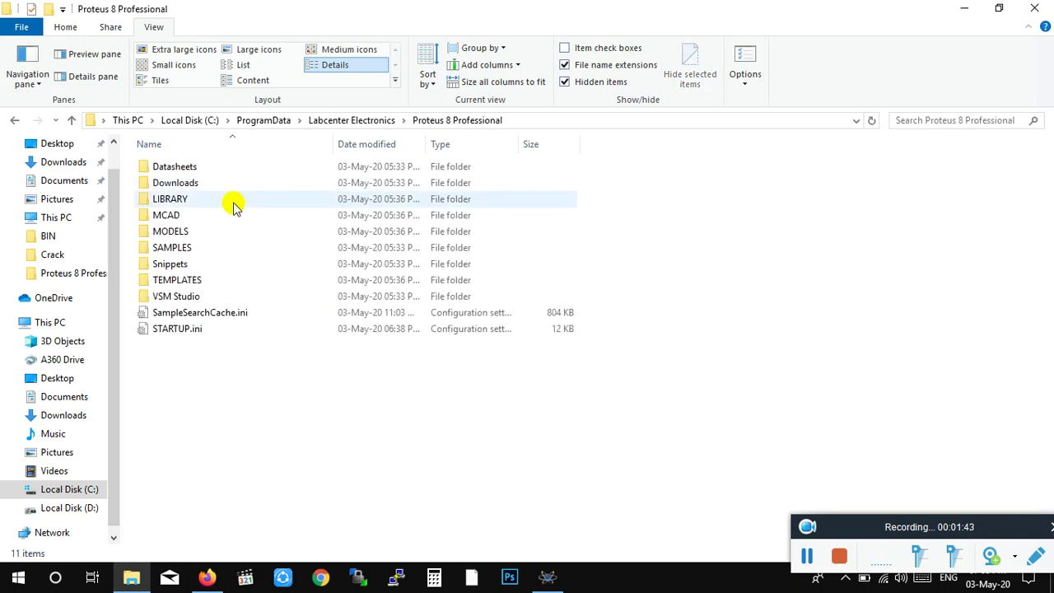
# Copy all folders and files in the ProgramData Proteus 8 Professional folder
pyautogui.moveTo(417, 437); pyautogui.dragTo(144, 141)
pyautogui.rightClick(240, 216)
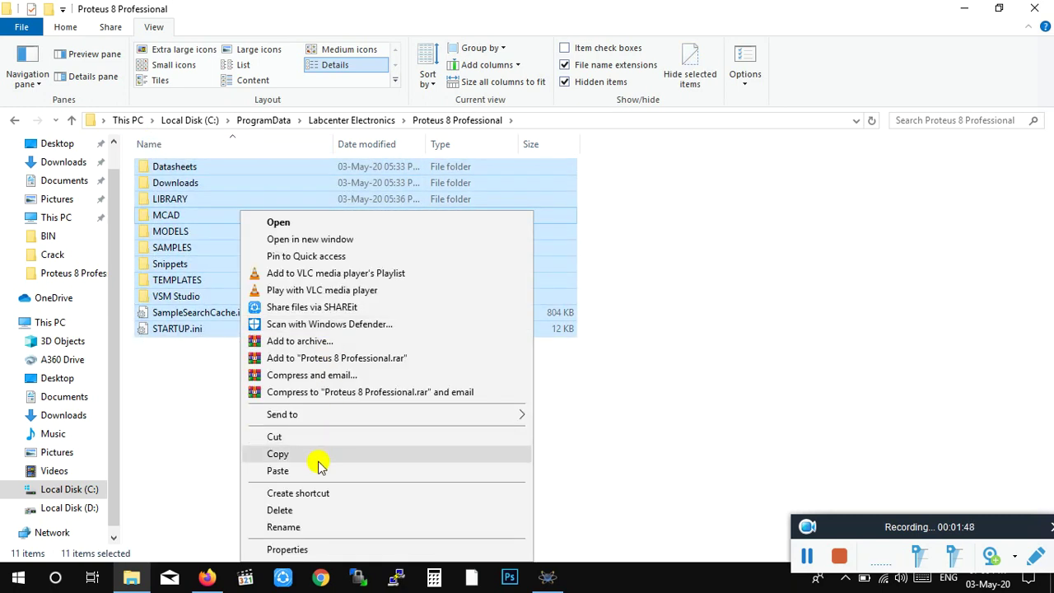
pyautogui.click(311, 454)
pyautogui.click(186, 369)
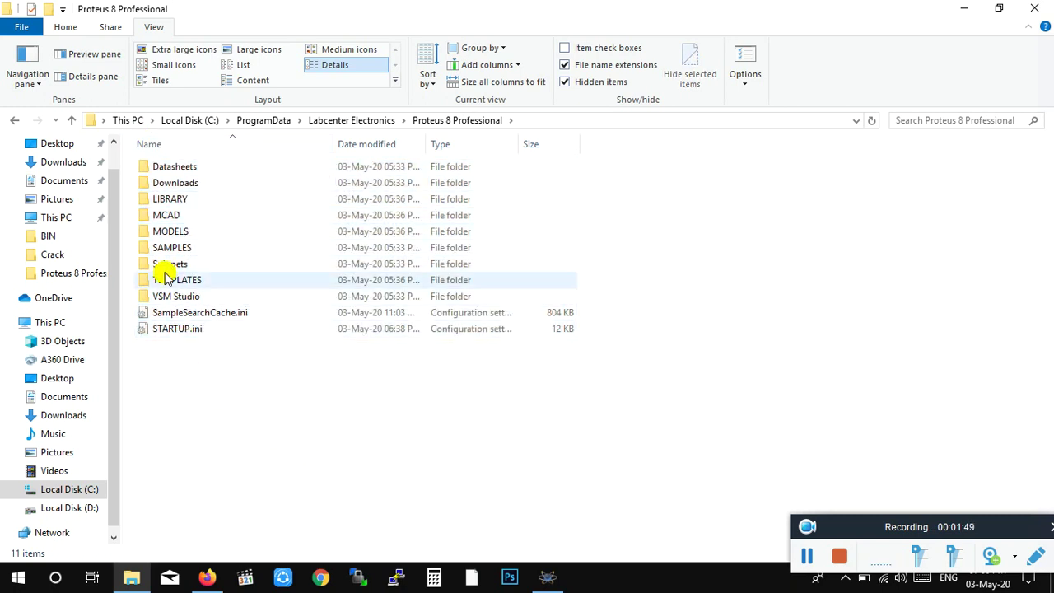
# Look through the contents of the LIBRARY folder and open the TEMPLATES folder beside it
pyautogui.doubleClick(178, 200)
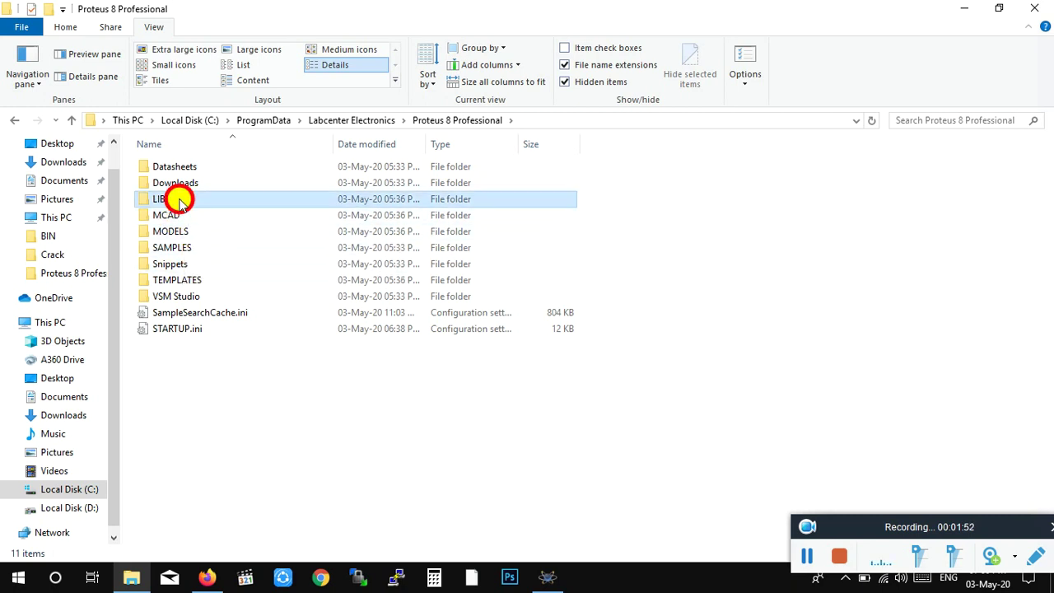
pyautogui.scroll(-15, 150, 136)
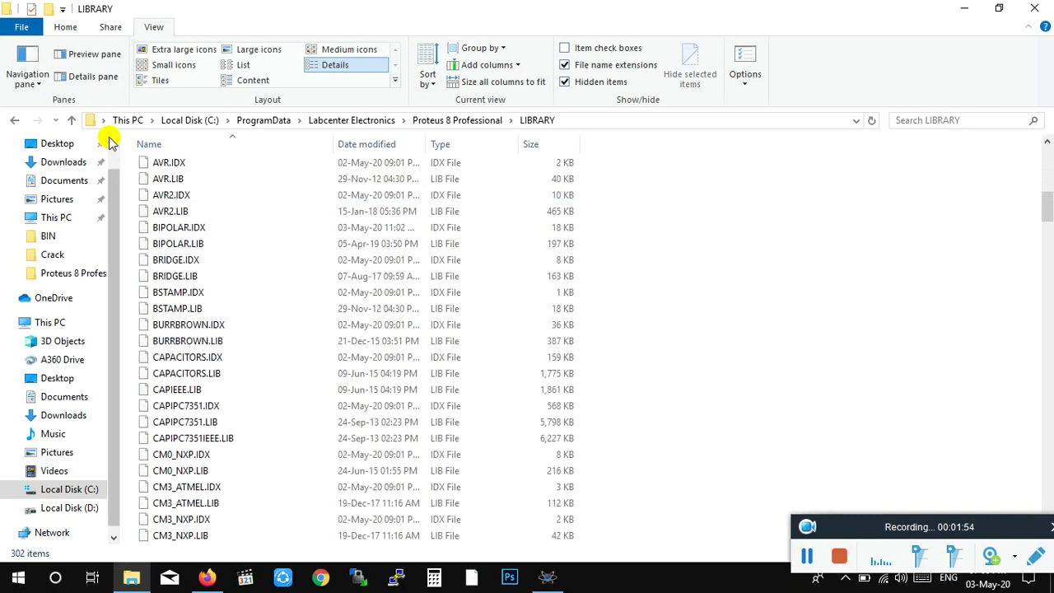
pyautogui.click(77, 117)
pyautogui.doubleClick(195, 276)
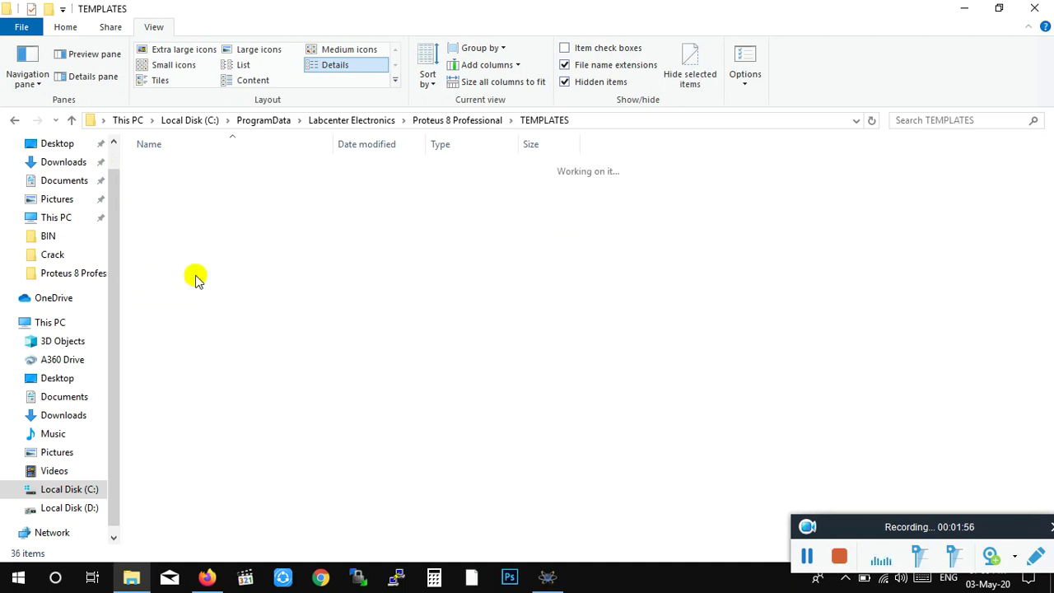
# Return from TEMPLATES to the ProgramData Proteus 8 Professional folder and copy all of its folders and files
pyautogui.scroll(-4, 235, 299)
pyautogui.click(68, 126)
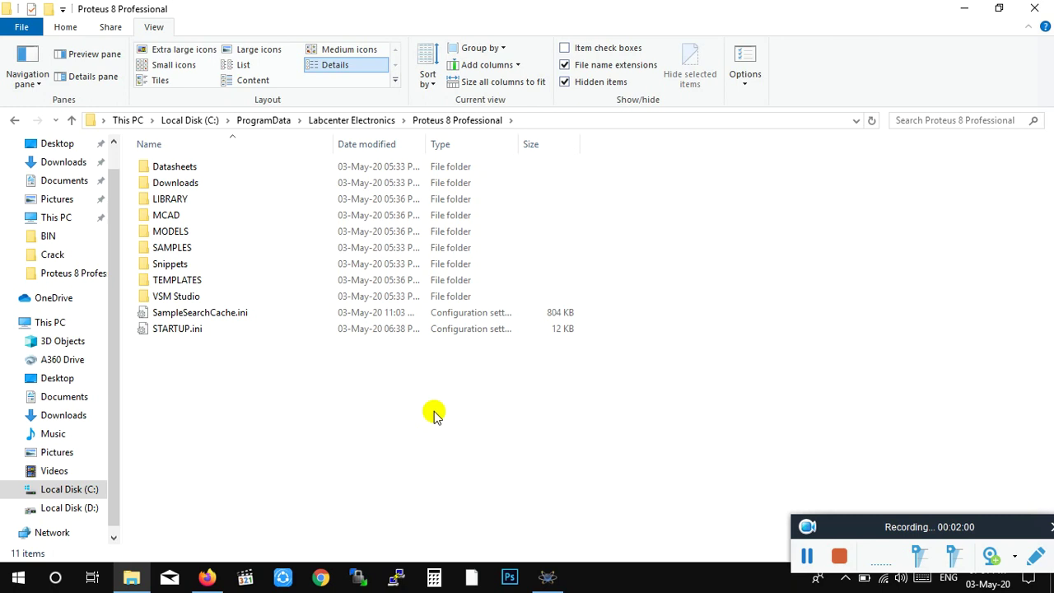
pyautogui.moveTo(433, 416); pyautogui.dragTo(189, 165)
pyautogui.rightClick(260, 185)
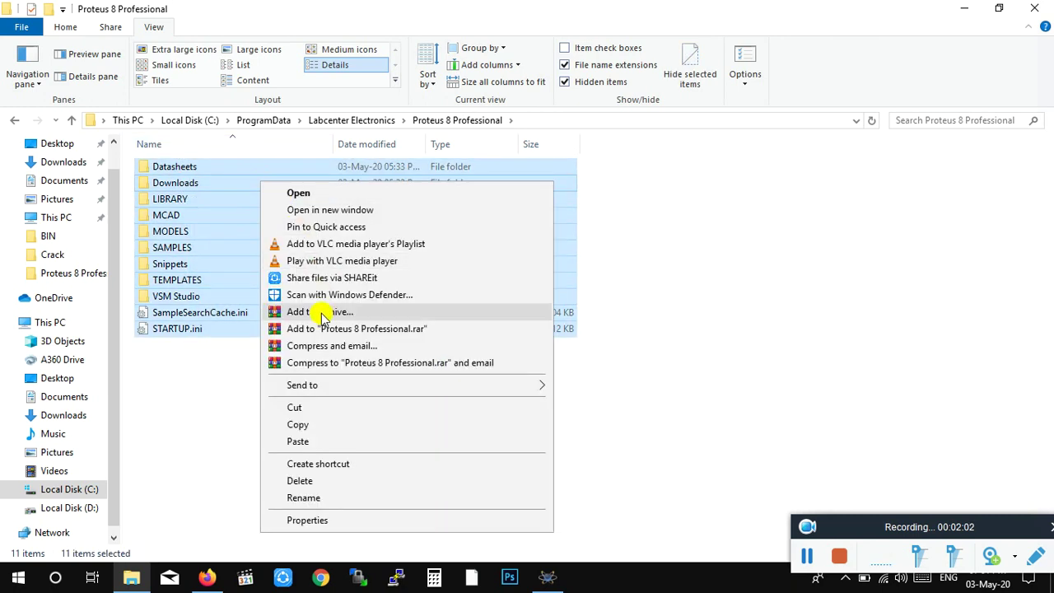
pyautogui.click(304, 423)
pyautogui.click(140, 436)
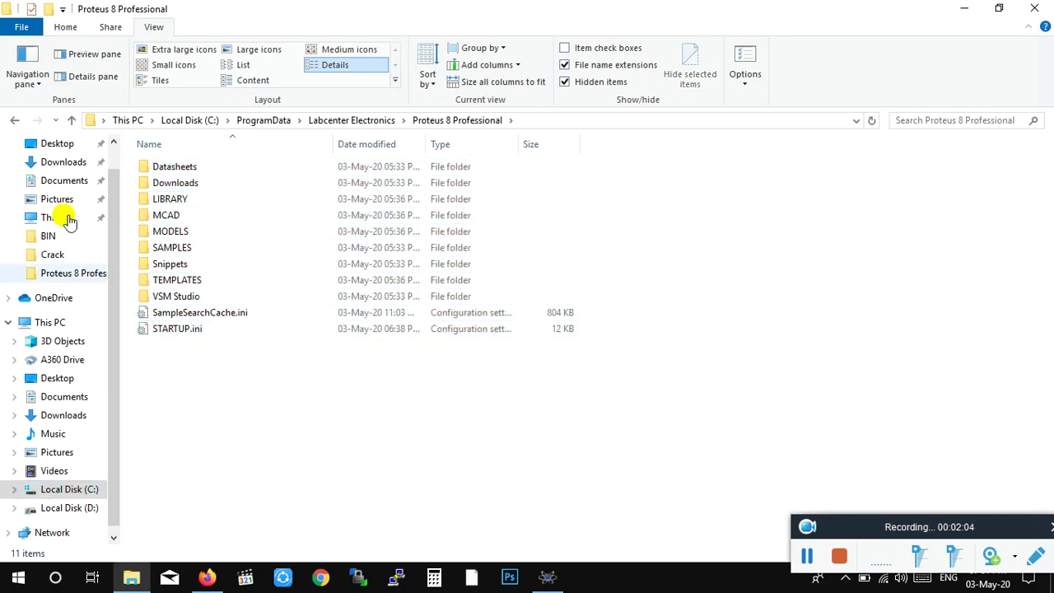
# Open the installation folder C:\Program Files (x86)\Labcenter Electronics\Proteus 8 Professional
pyautogui.click(203, 120)
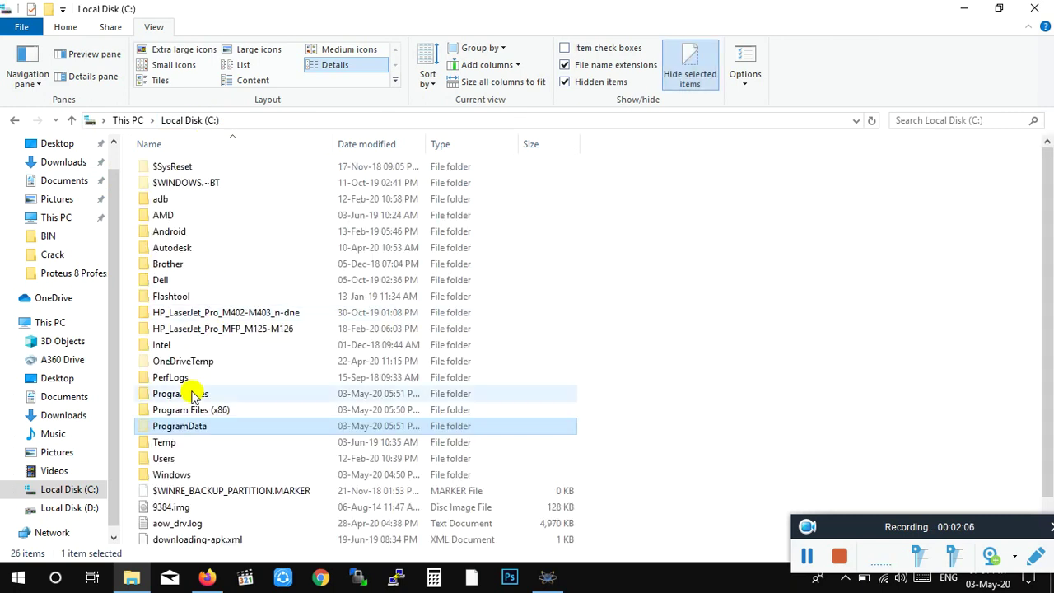
pyautogui.doubleClick(198, 412)
pyautogui.scroll(-4, 206, 443)
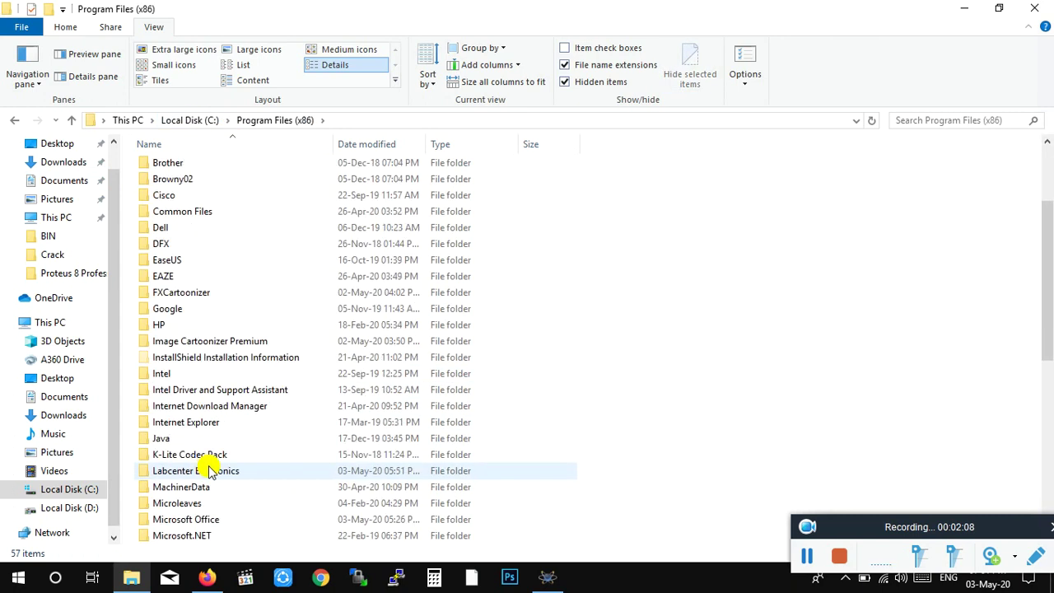
pyautogui.click(194, 421)
pyautogui.doubleClick(230, 425)
pyautogui.doubleClick(212, 183)
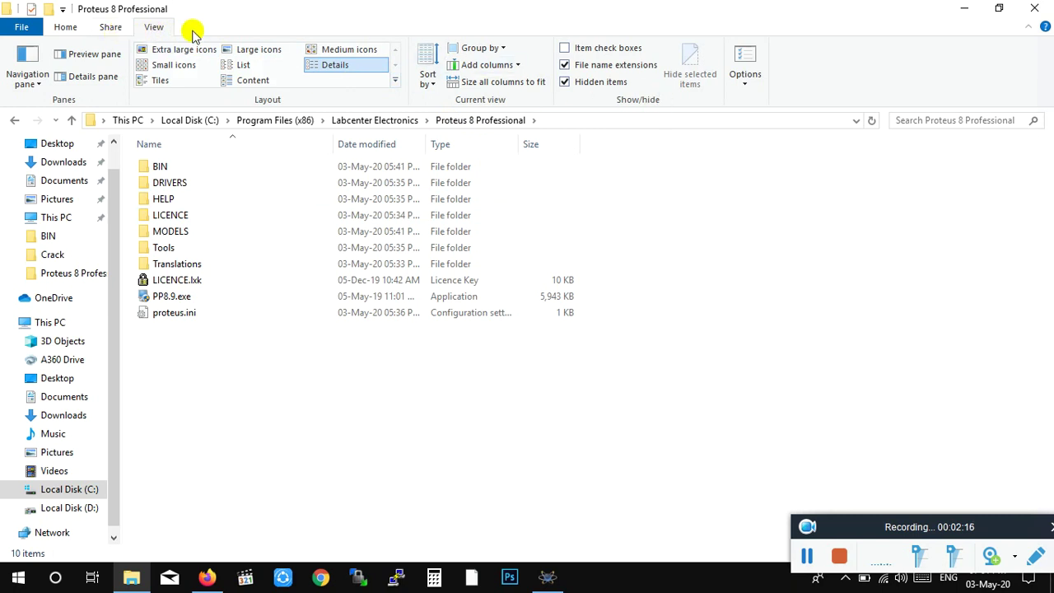
# Create a new folder named DATA in the Proteus 8 Professional installation folder
pyautogui.click(66, 27)
pyautogui.click(370, 60)
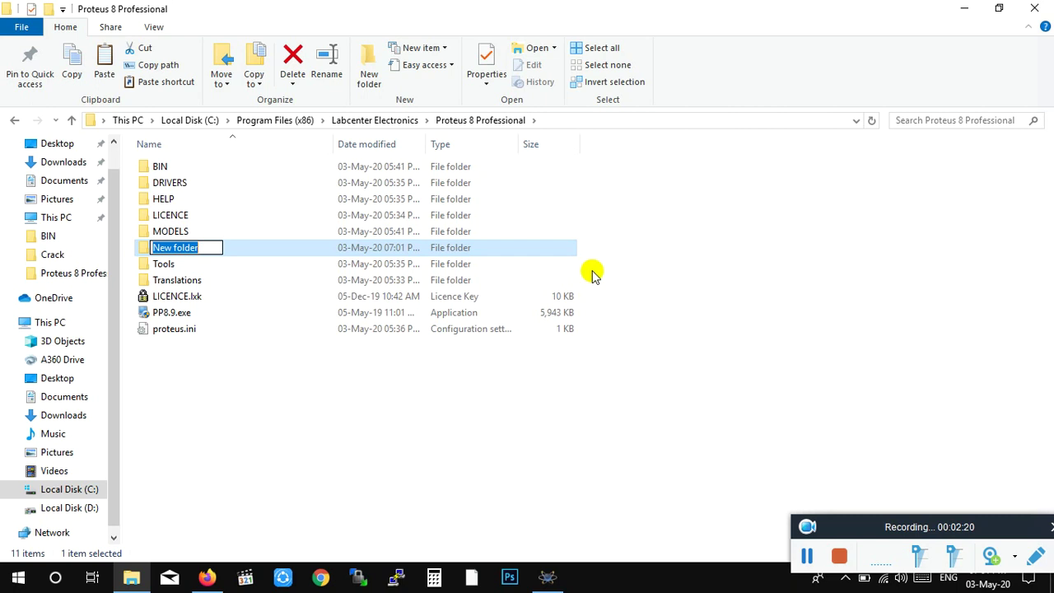
pyautogui.write('DATA')
pyautogui.press('Return')
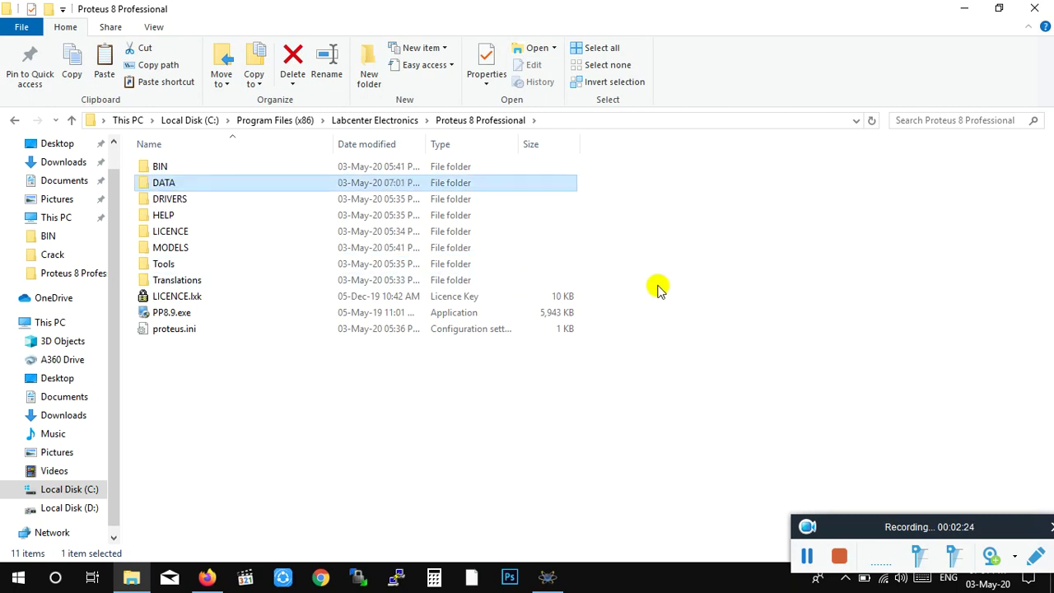
# Paste the copied ProgramData folders and files into the new DATA folder and refresh its listing
pyautogui.doubleClick(213, 181)
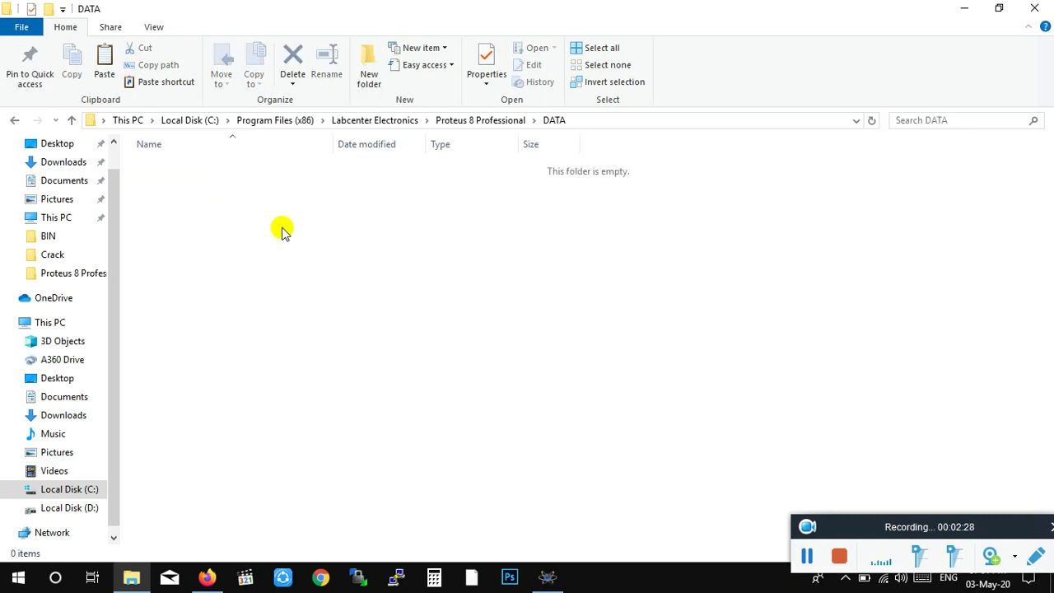
pyautogui.hotkey('ctrl', 'v')
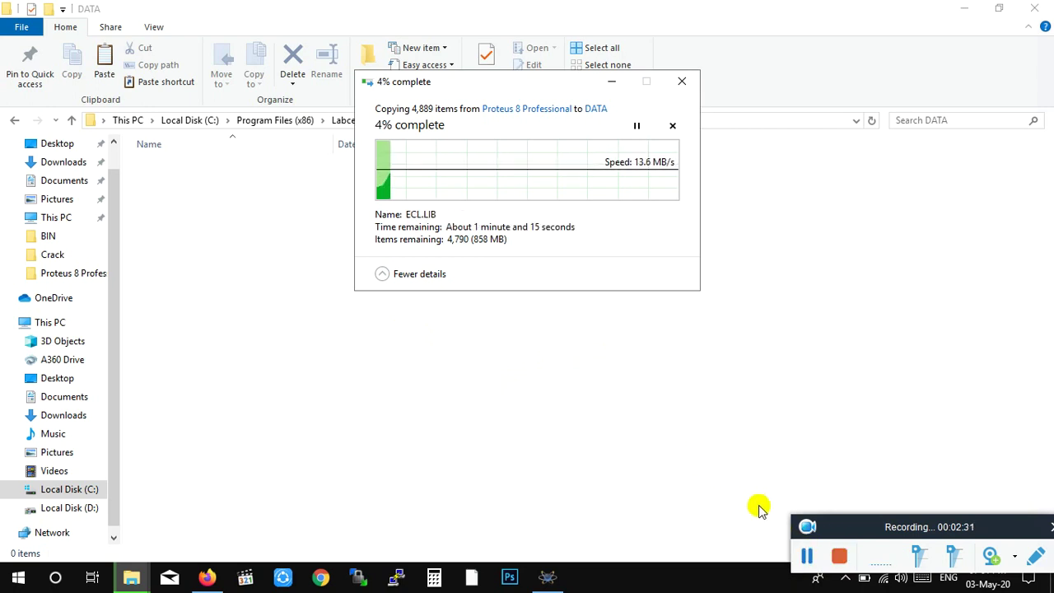
pyautogui.click(807, 556)
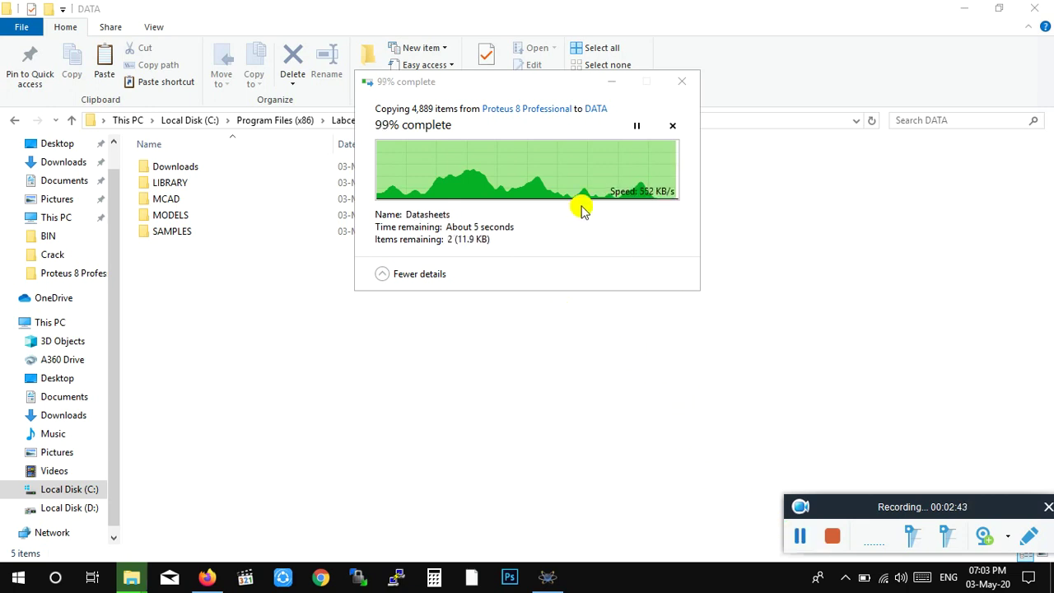
pyautogui.rightClick(712, 206)
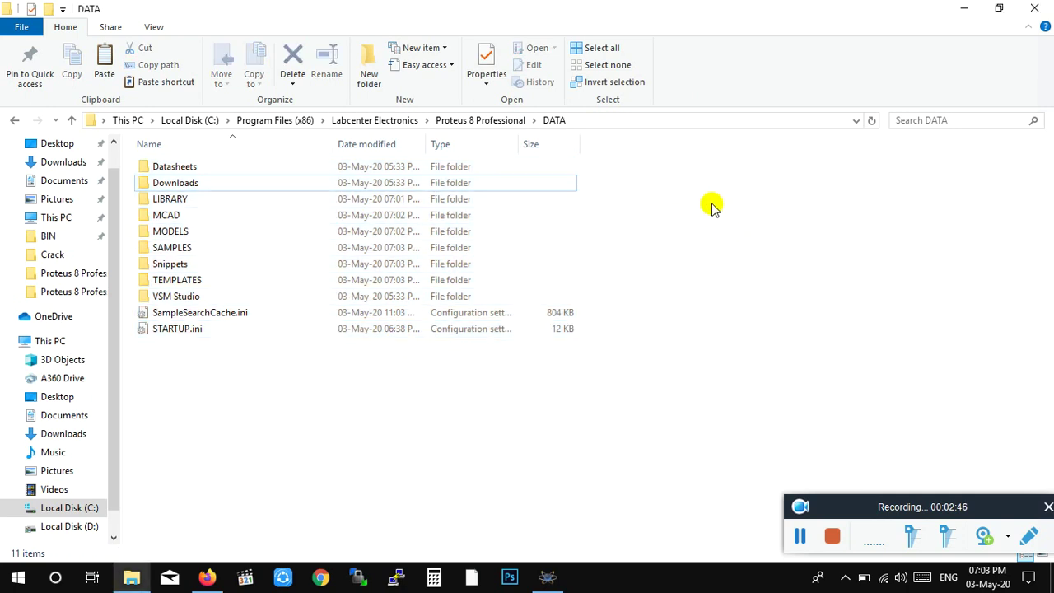
pyautogui.click(760, 287)
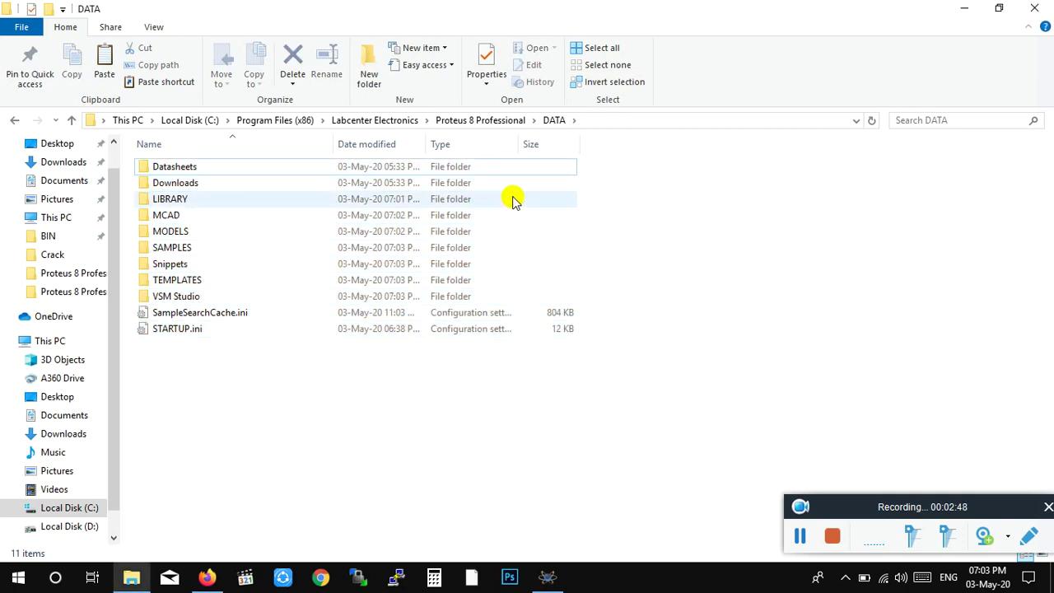
# Check the contents of the DATA folder and its LIBRARY subfolder, and close the file window
pyautogui.click(346, 120)
pyautogui.doubleClick(195, 184)
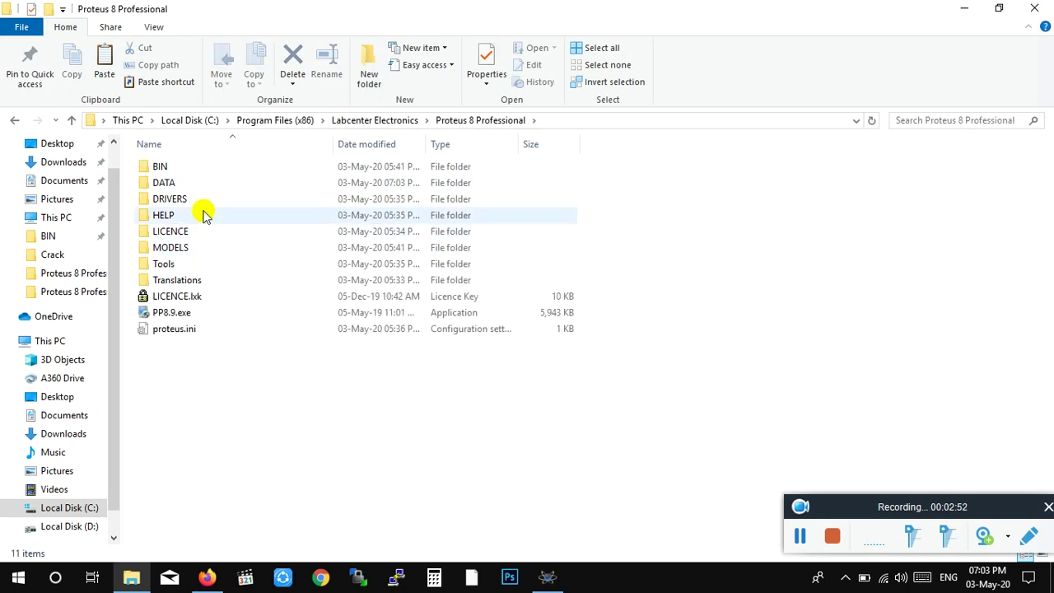
pyautogui.doubleClick(203, 180)
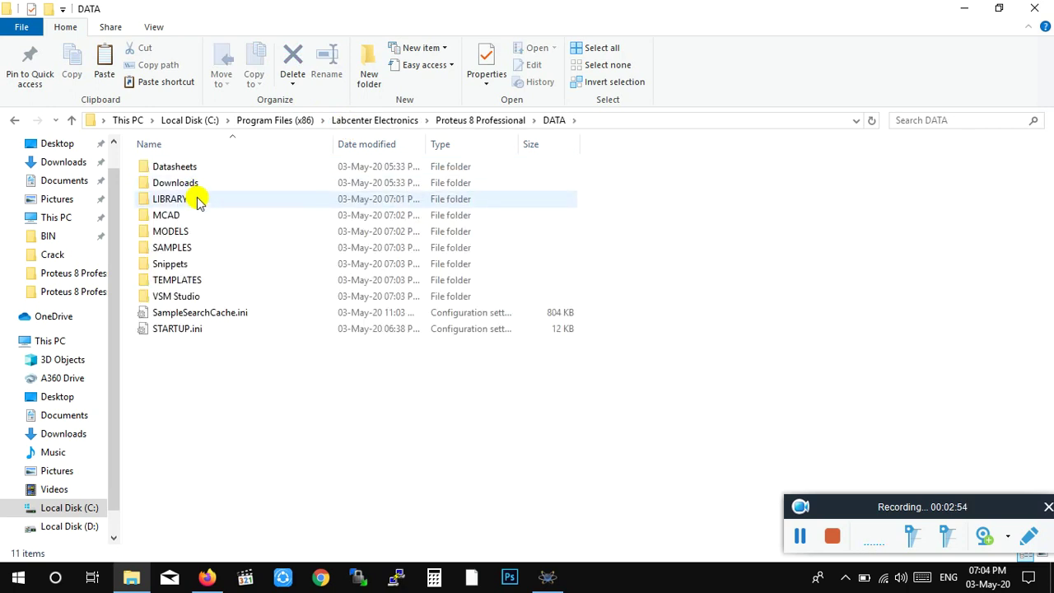
pyautogui.doubleClick(198, 198)
pyautogui.click(630, 212)
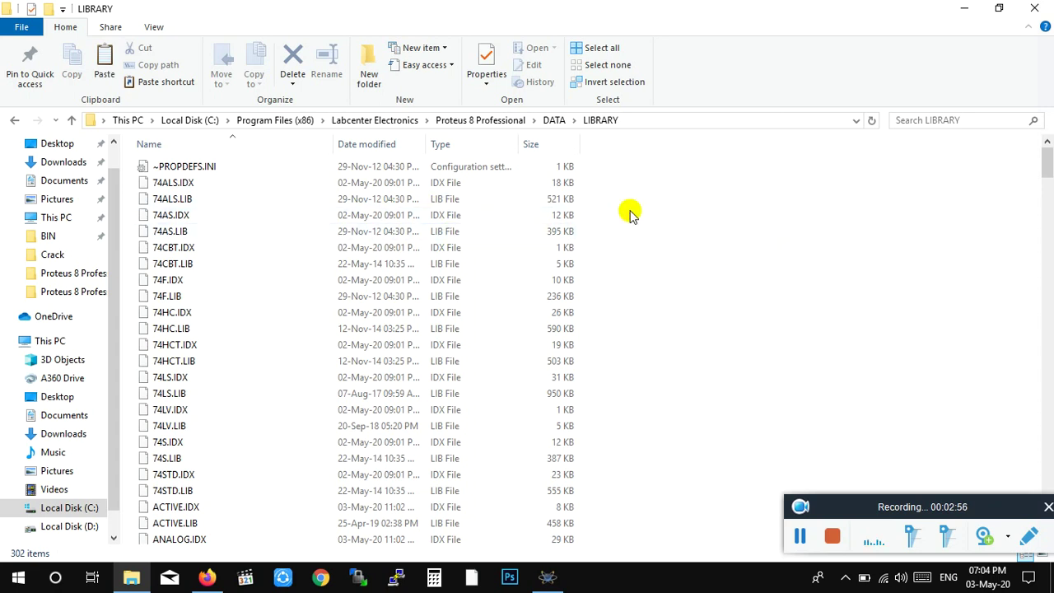
pyautogui.click(500, 119)
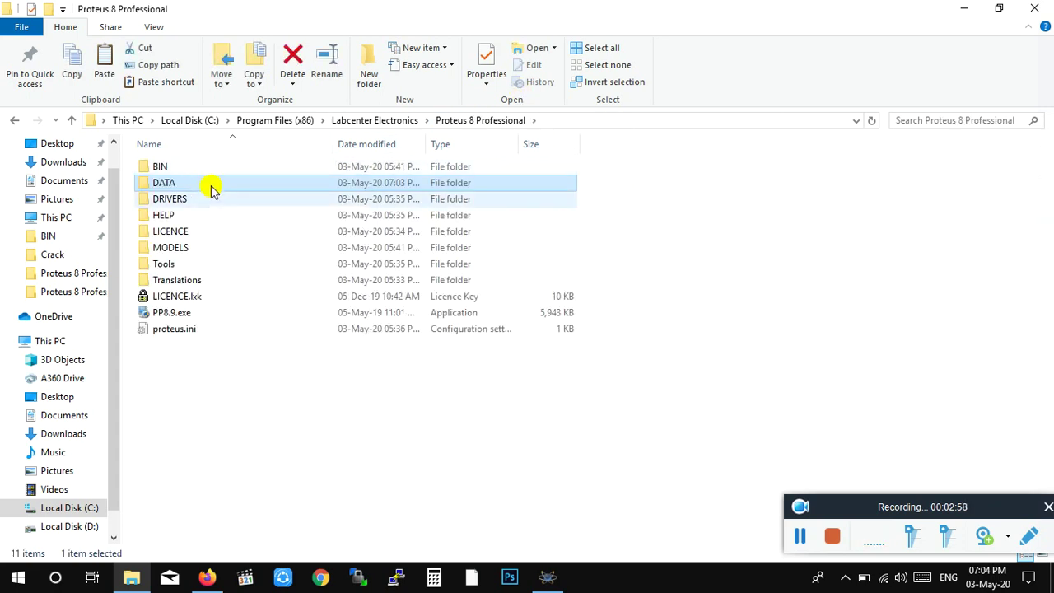
pyautogui.click(1035, 8)
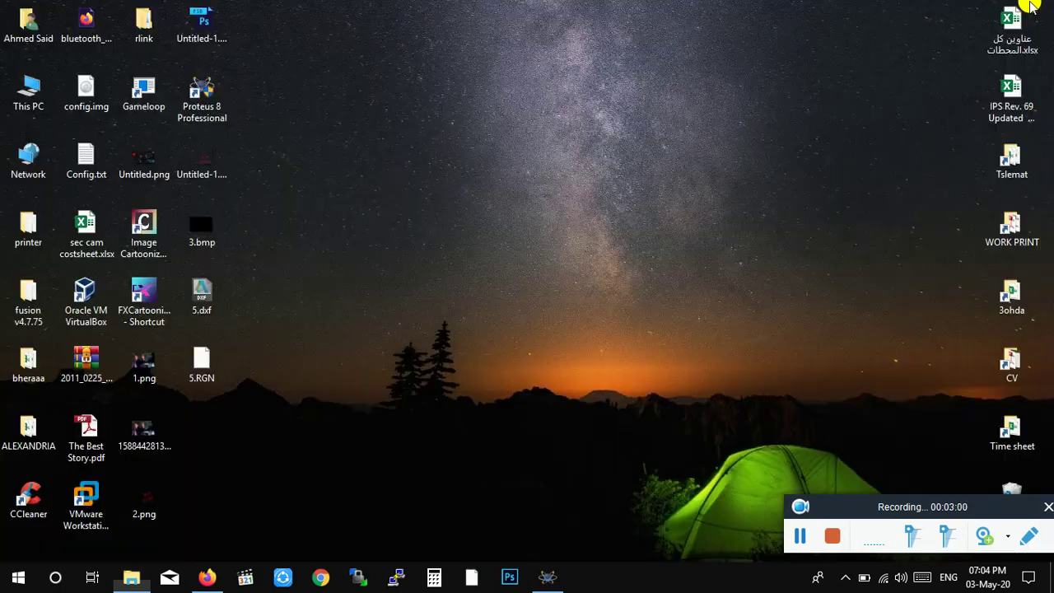
# Set the Proteus 8 Professional desktop shortcut to always run the program as an administrator
pyautogui.click(204, 93)
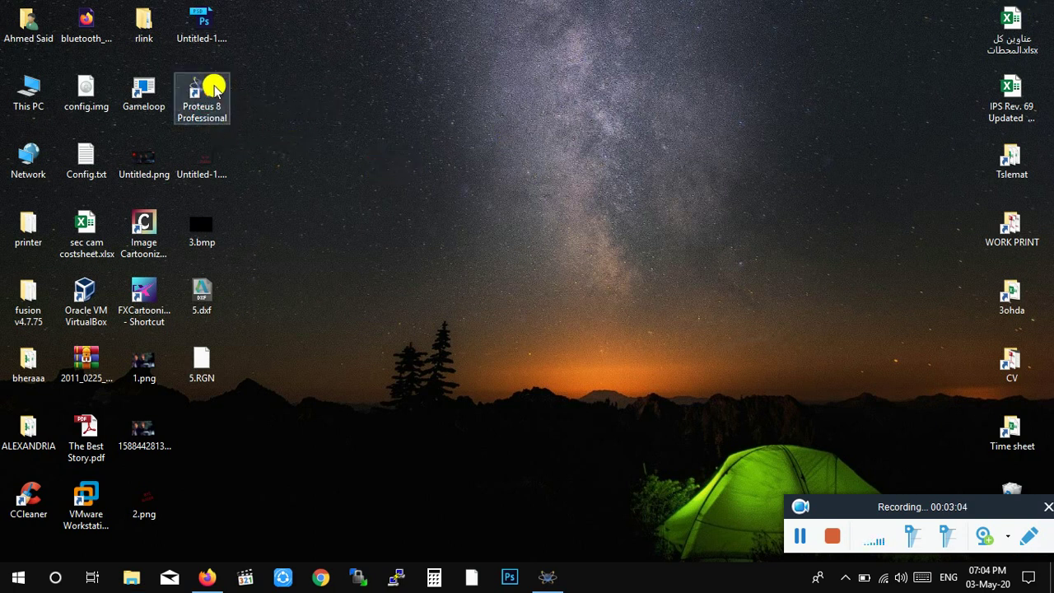
pyautogui.rightClick(214, 87)
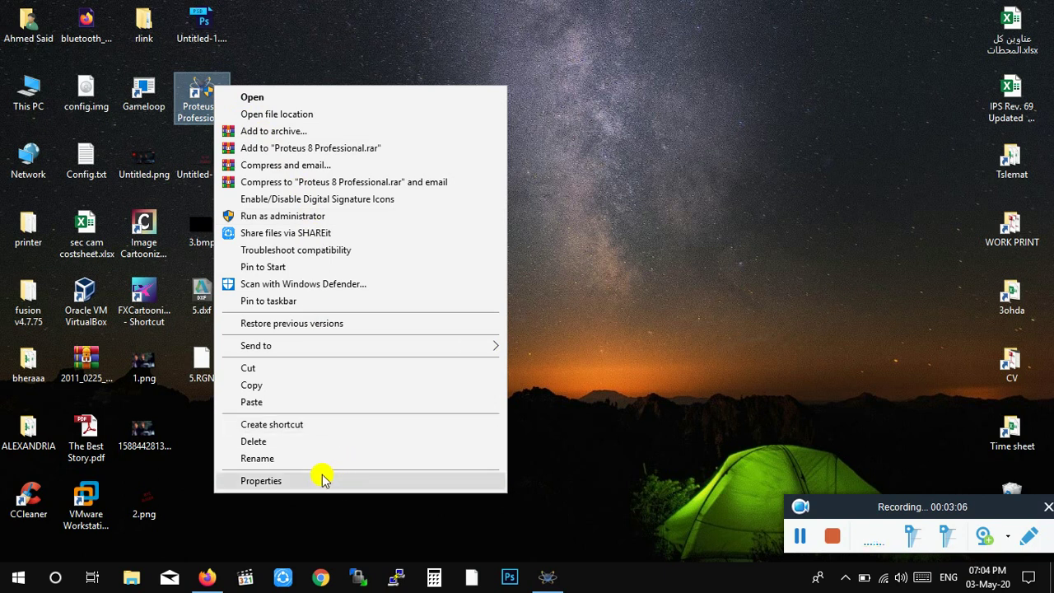
pyautogui.click(270, 481)
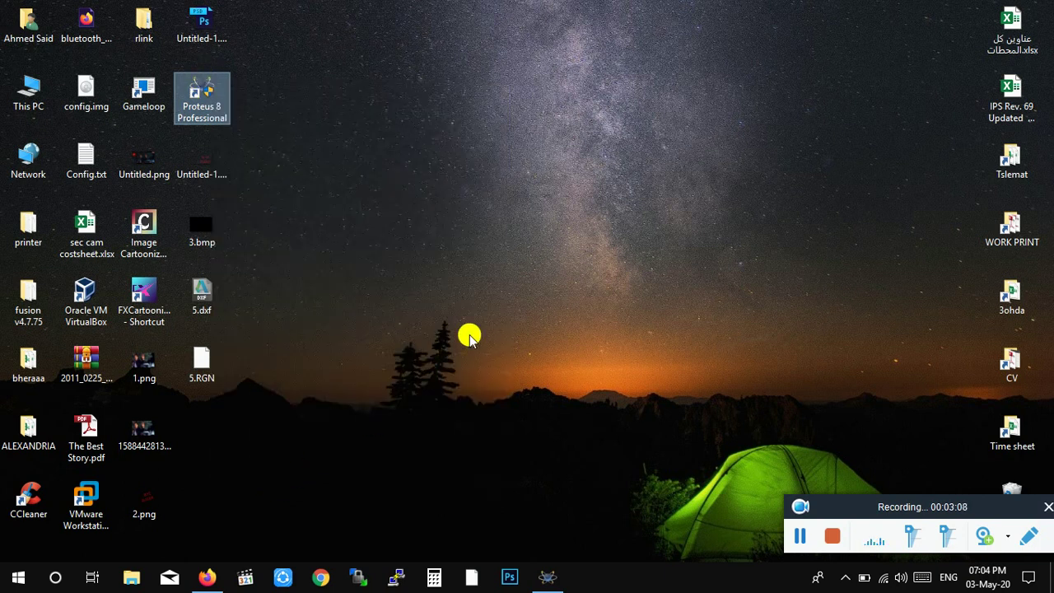
pyautogui.click(443, 137)
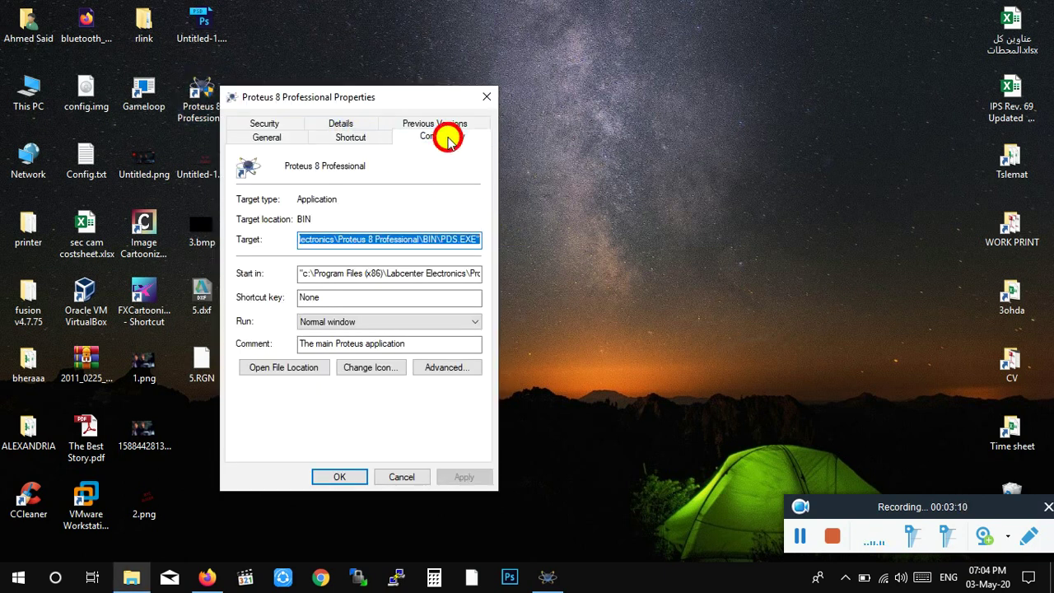
pyautogui.click(267, 384)
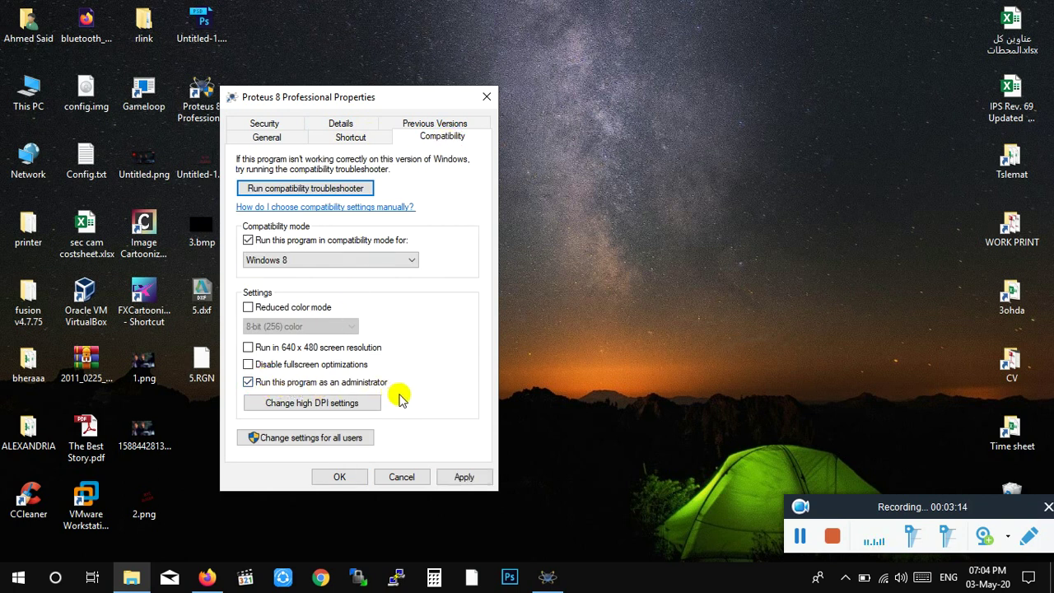
pyautogui.click(347, 475)
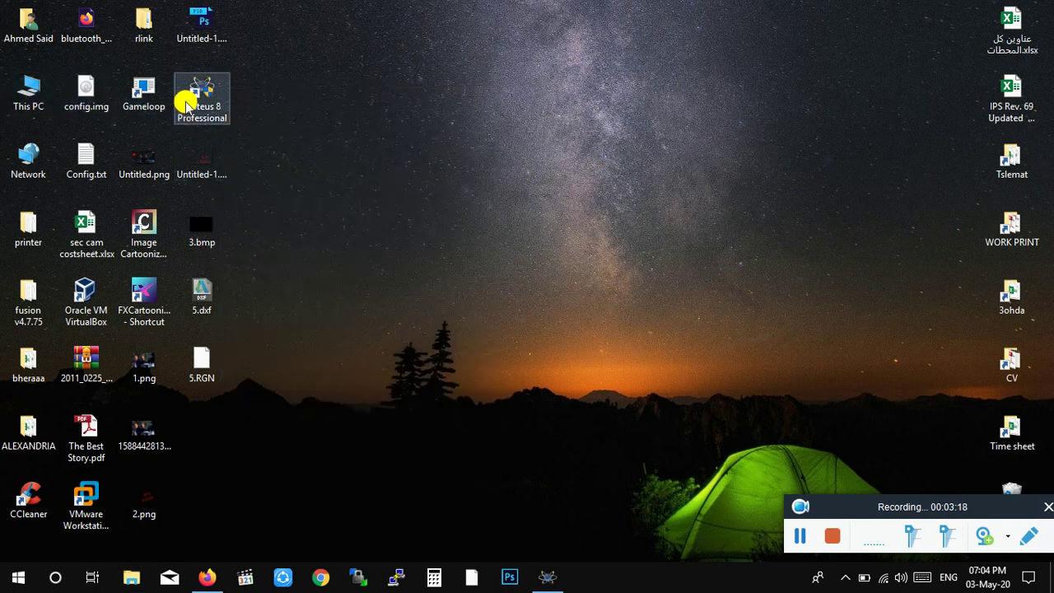
# Launch Proteus 8 Professional from the desktop and open a Schematic Capture sheet
pyautogui.click(219, 101)
pyautogui.doubleClick(219, 100)
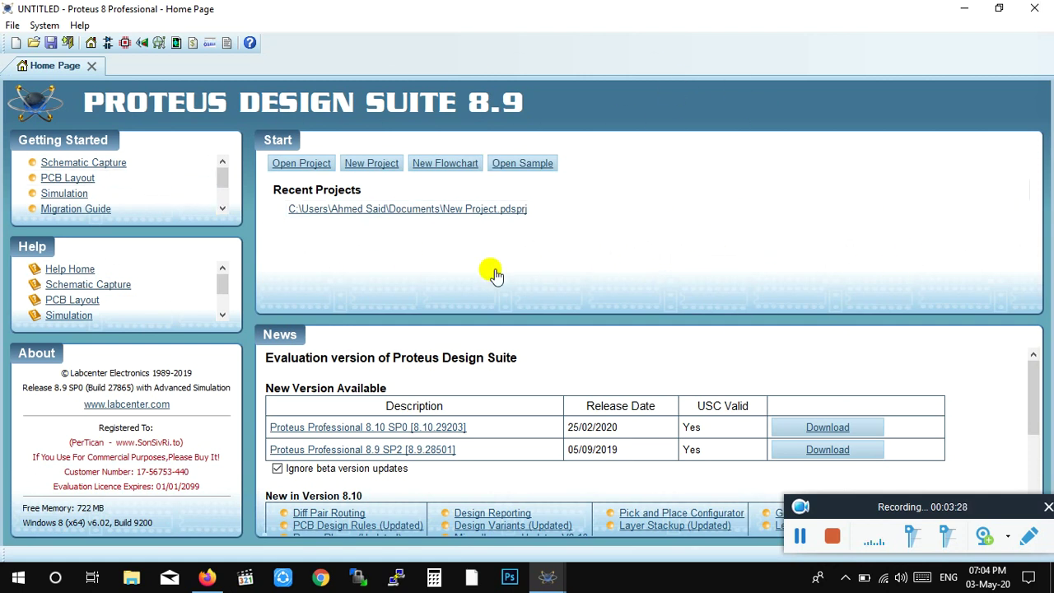
pyautogui.click(107, 45)
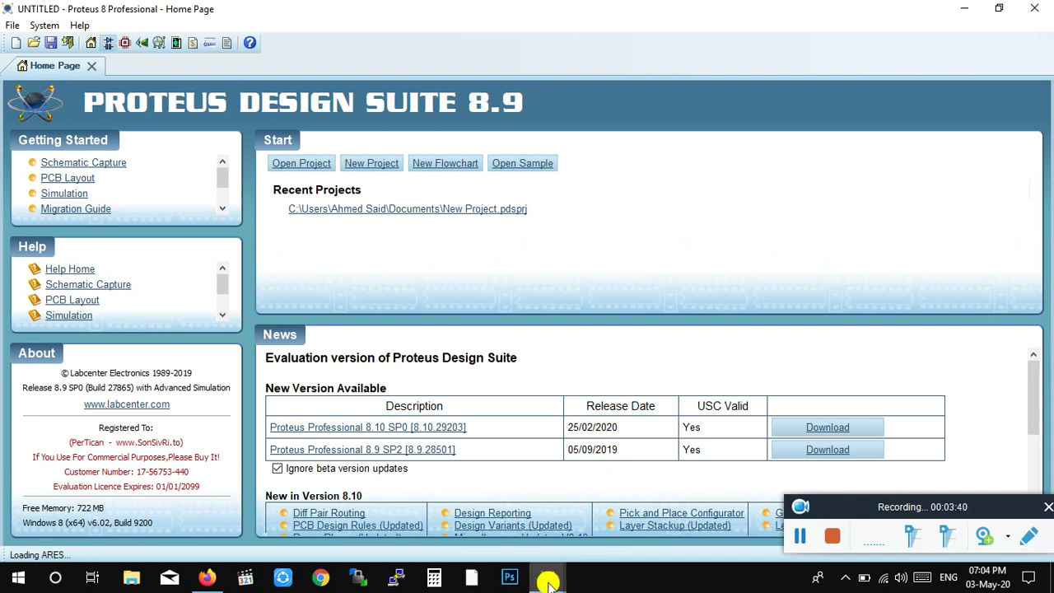
pyautogui.moveTo(548, 582)
pyautogui.click(501, 458)
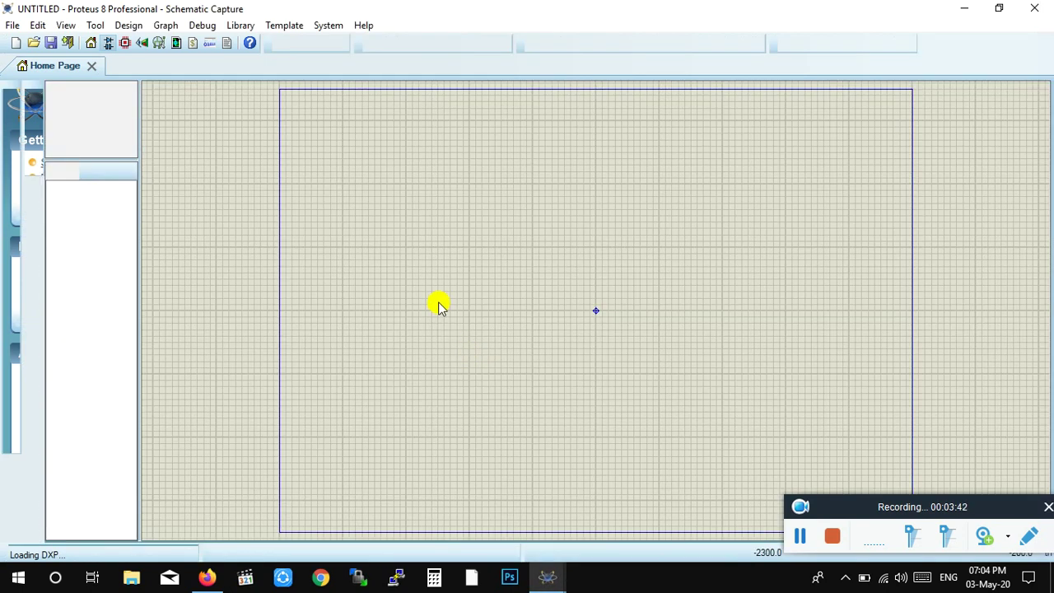
# Find the 7805 regulator in the device library and place it in the upper left part of the schematic sheet
pyautogui.click(10, 112)
pyautogui.click(53, 170)
pyautogui.moveTo(173, 54); pyautogui.dragTo(327, 47)
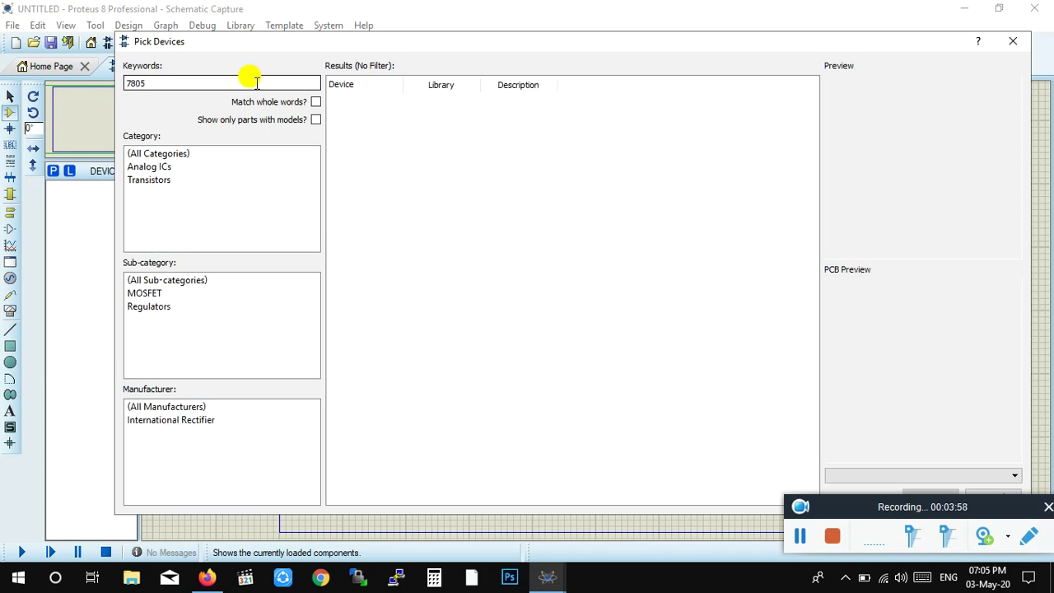
pyautogui.press('Return')
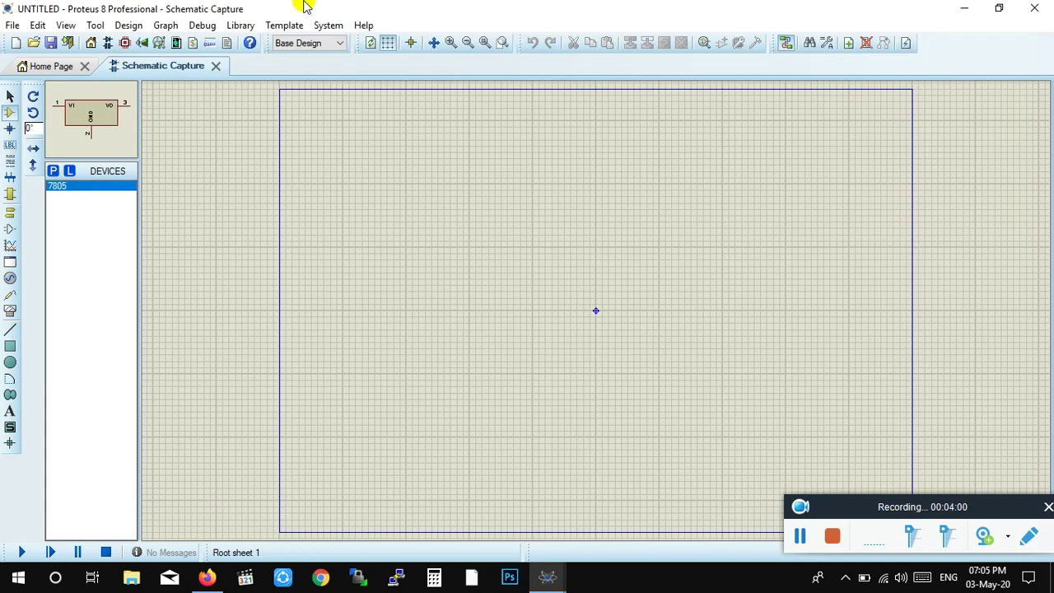
pyautogui.click(407, 259)
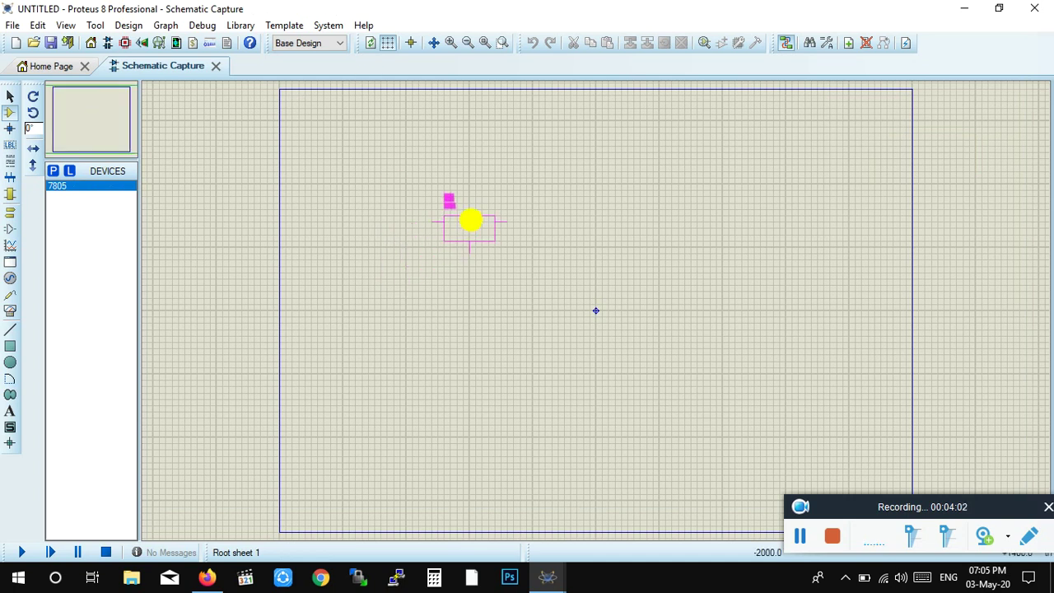
pyautogui.click(470, 221)
# Search the device library for "cap", pick the generic CAP device and place it just right of the 7805
pyautogui.click(54, 171)
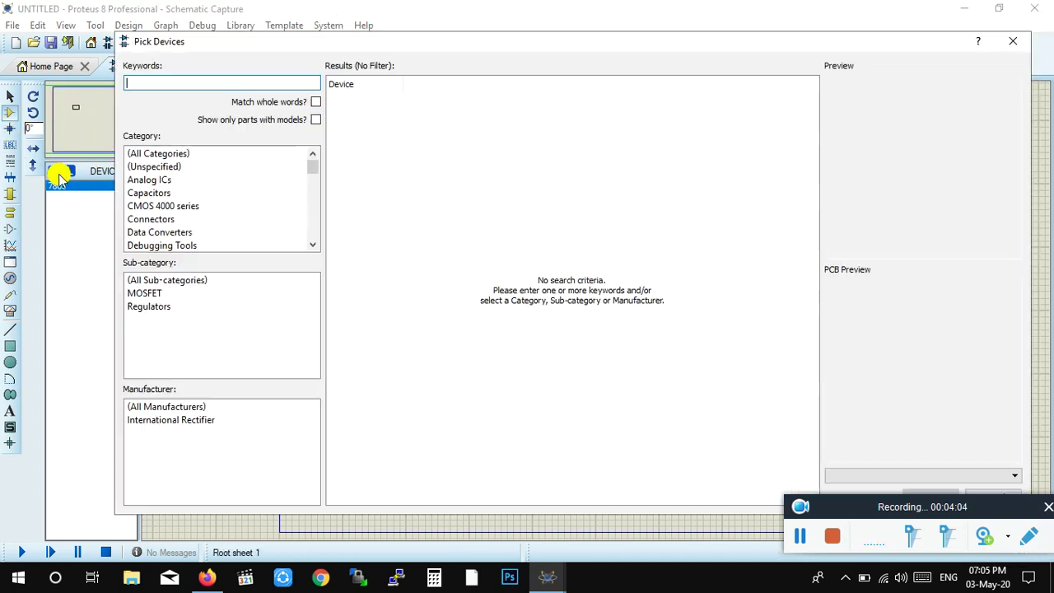
pyautogui.write('ca')
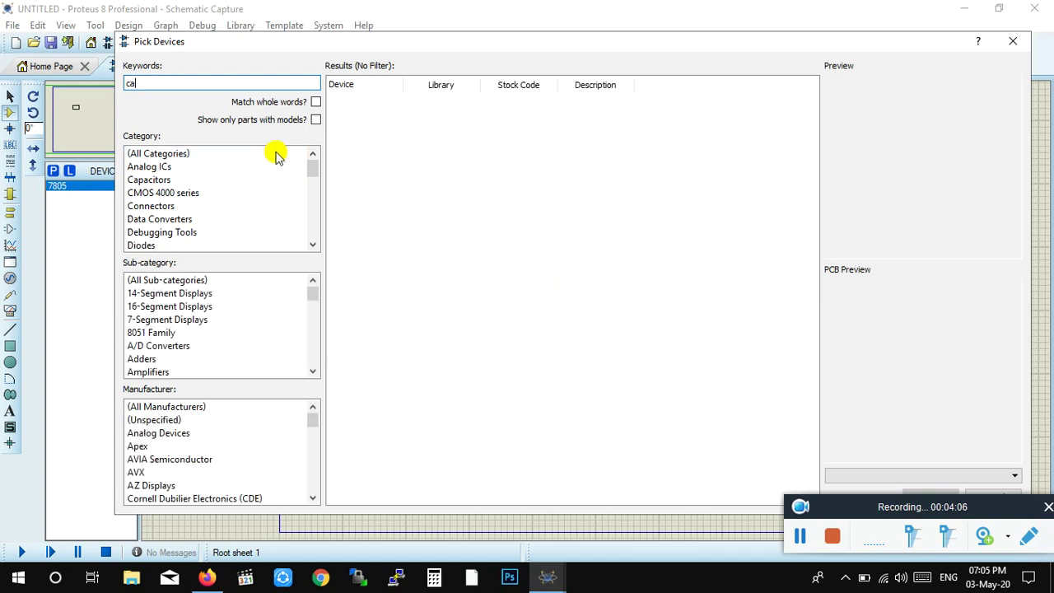
pyautogui.write('p')
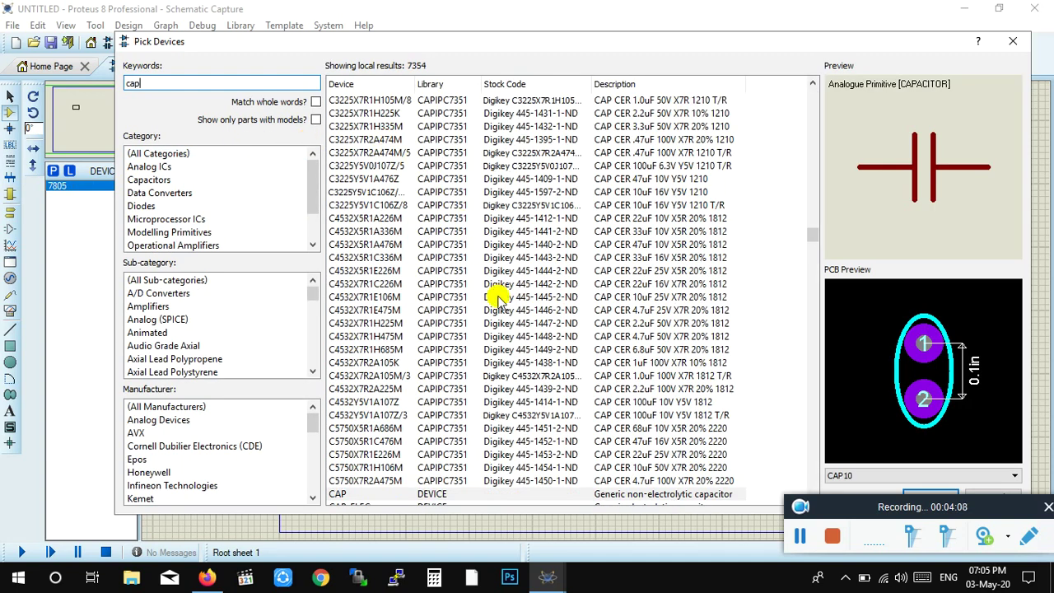
pyautogui.click(920, 492)
pyautogui.click(540, 232)
pyautogui.moveTo(678, 153); pyautogui.dragTo(254, 324)
pyautogui.click(865, 205)
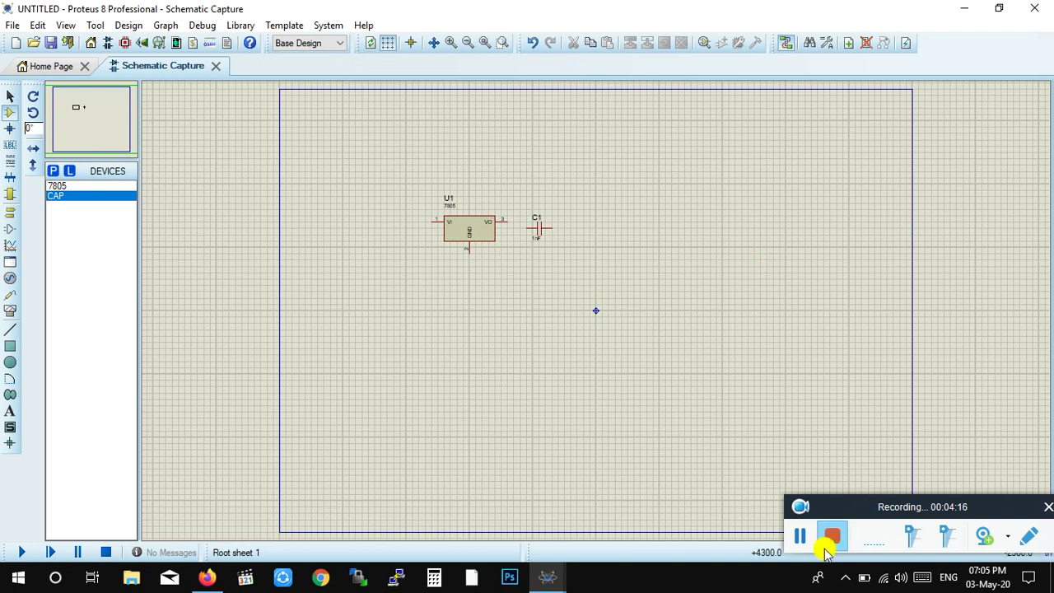